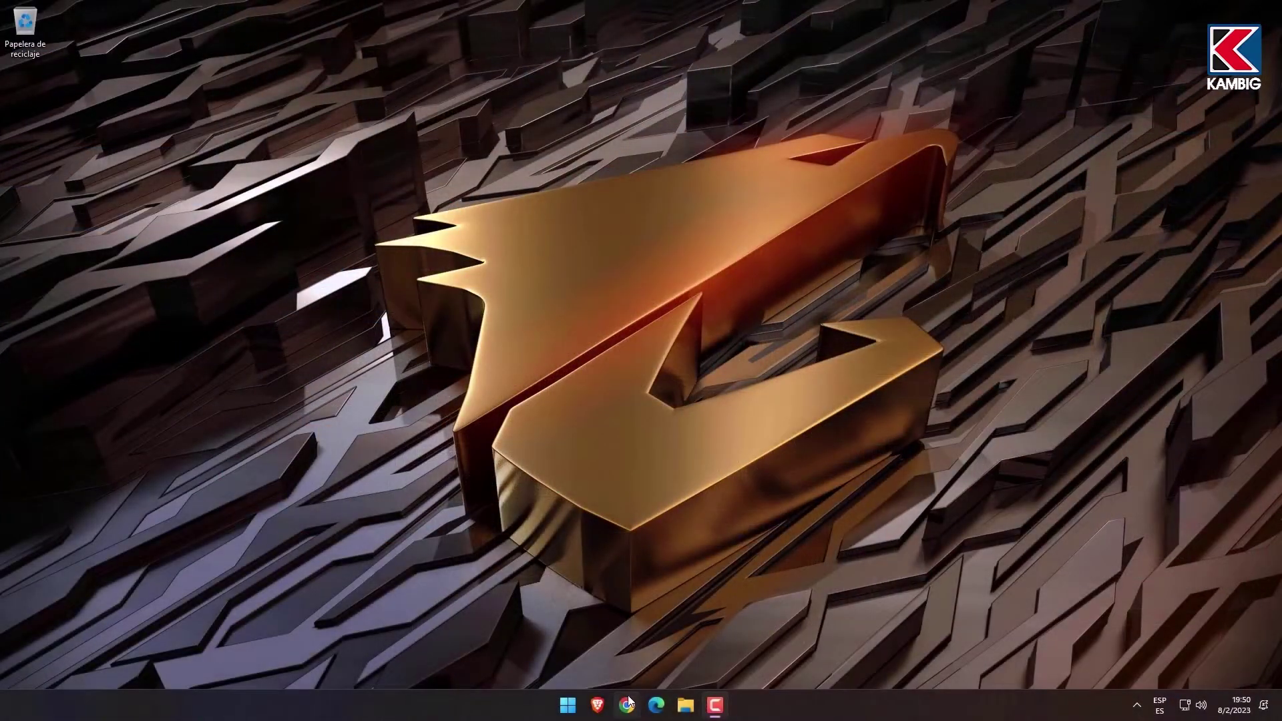
Open Chrome, search Google for virtualbox and go to the Oracle VM VirtualBox website.
click(626, 704)
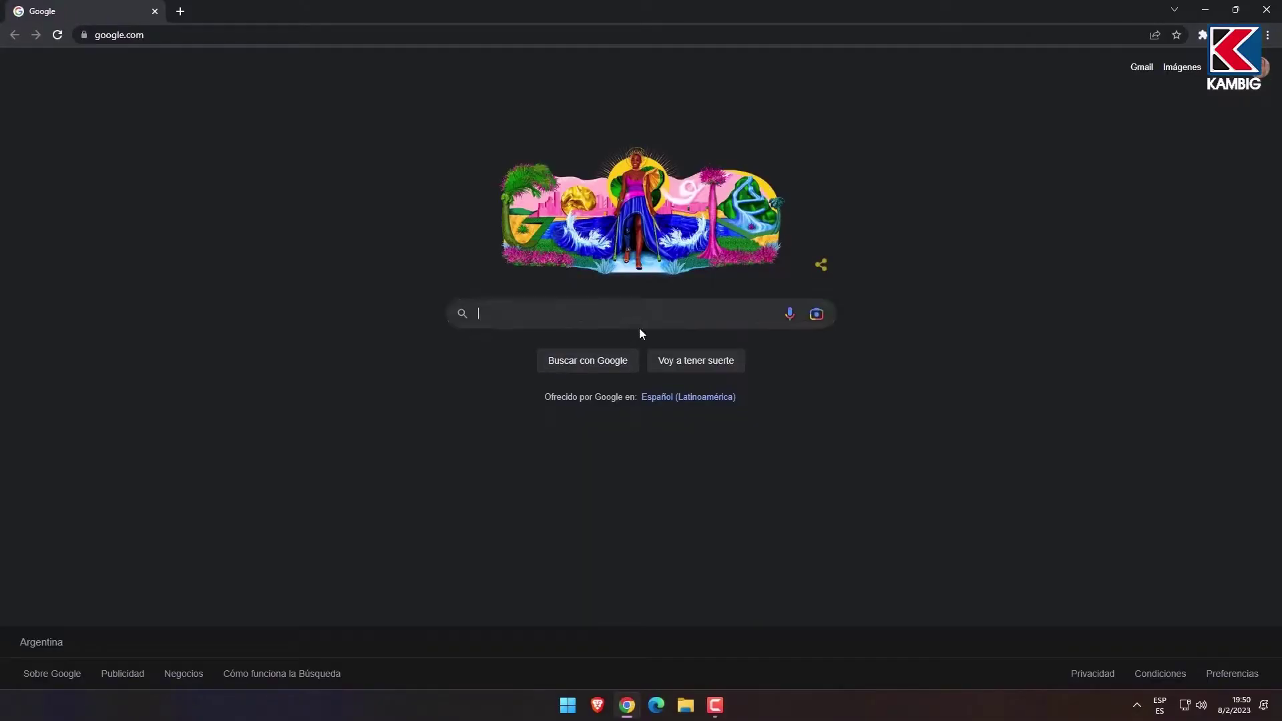
click(643, 322)
text(virt)
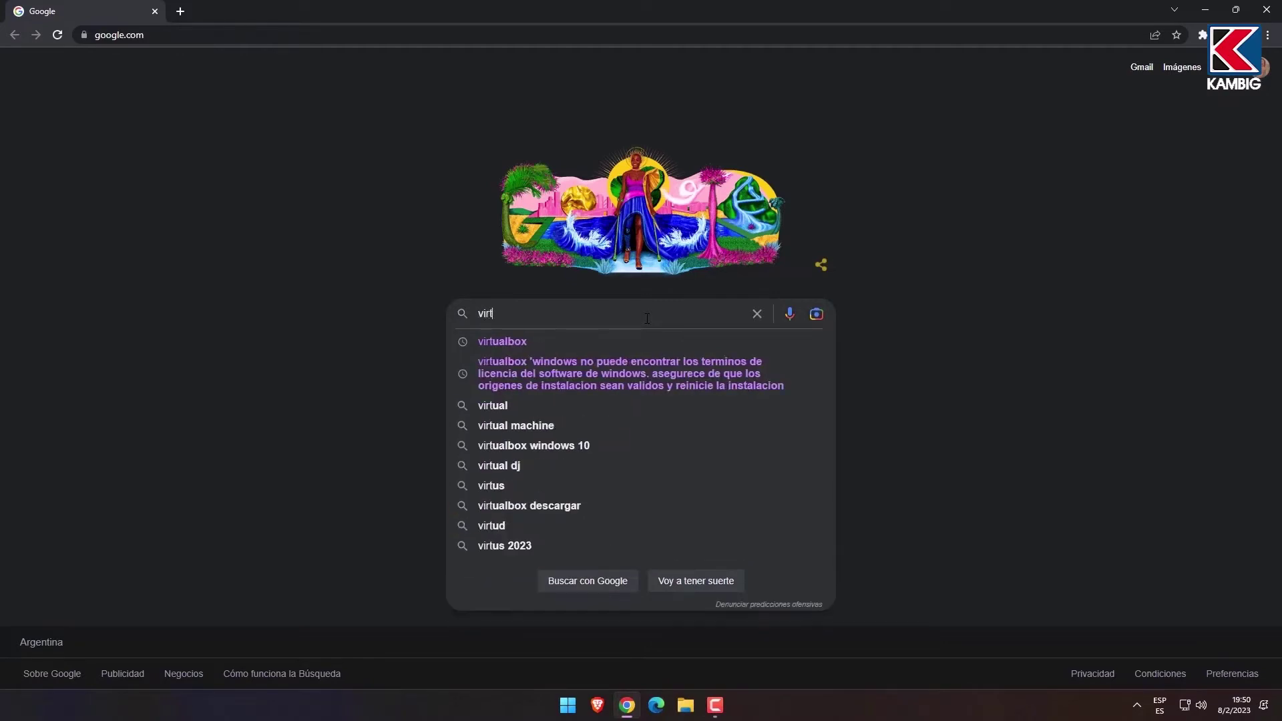
text(ualbox)
key(Return)
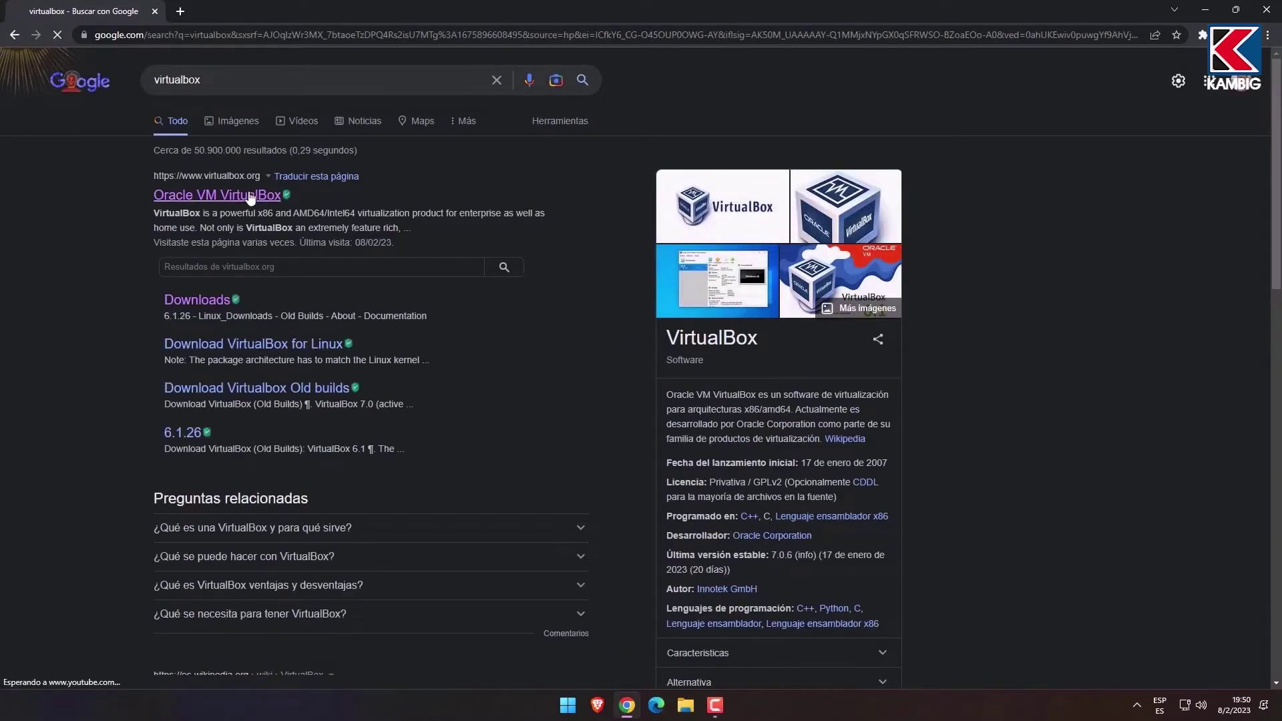
click(250, 195)
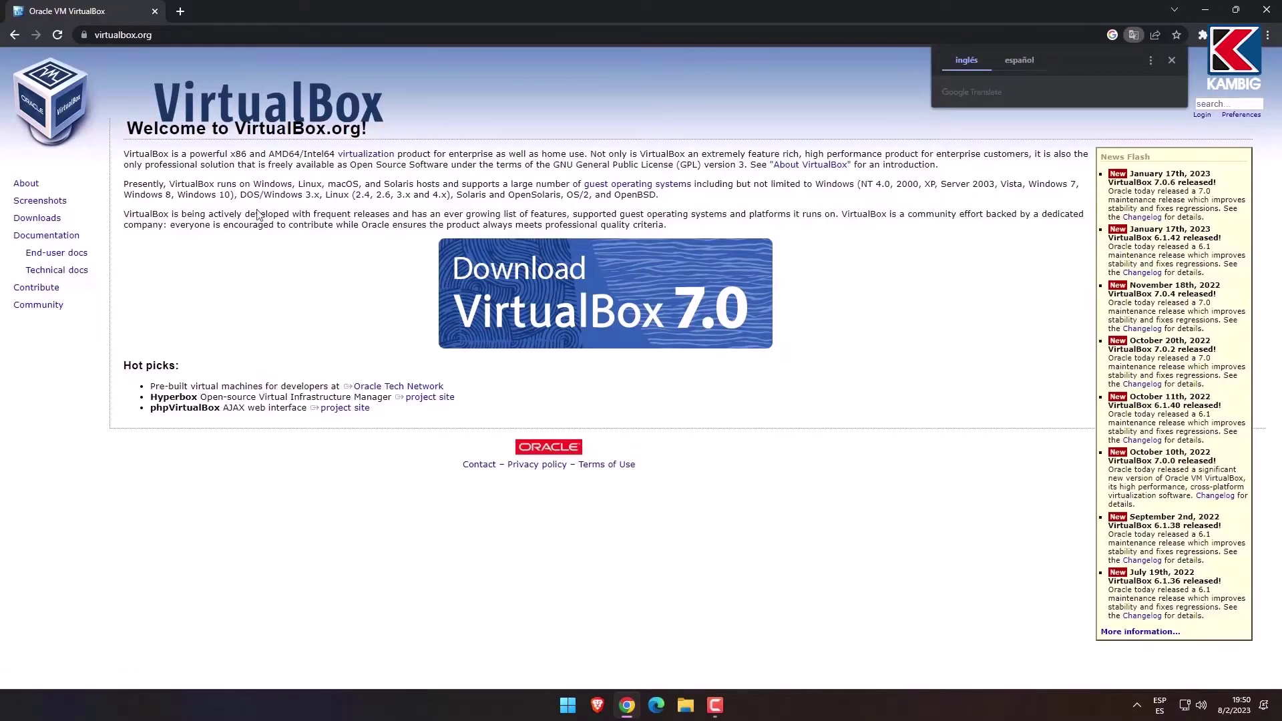
Download the VirtualBox 7.0.6 platform package for Windows hosts.
click(566, 316)
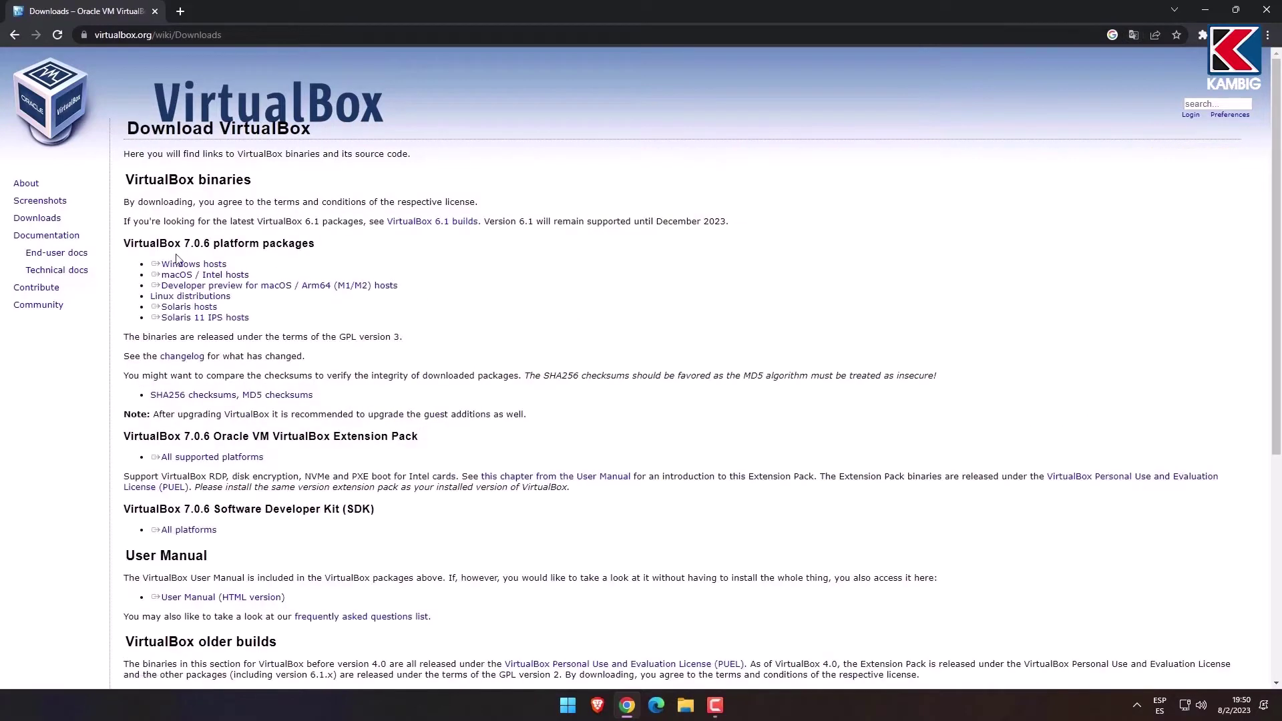
click(187, 266)
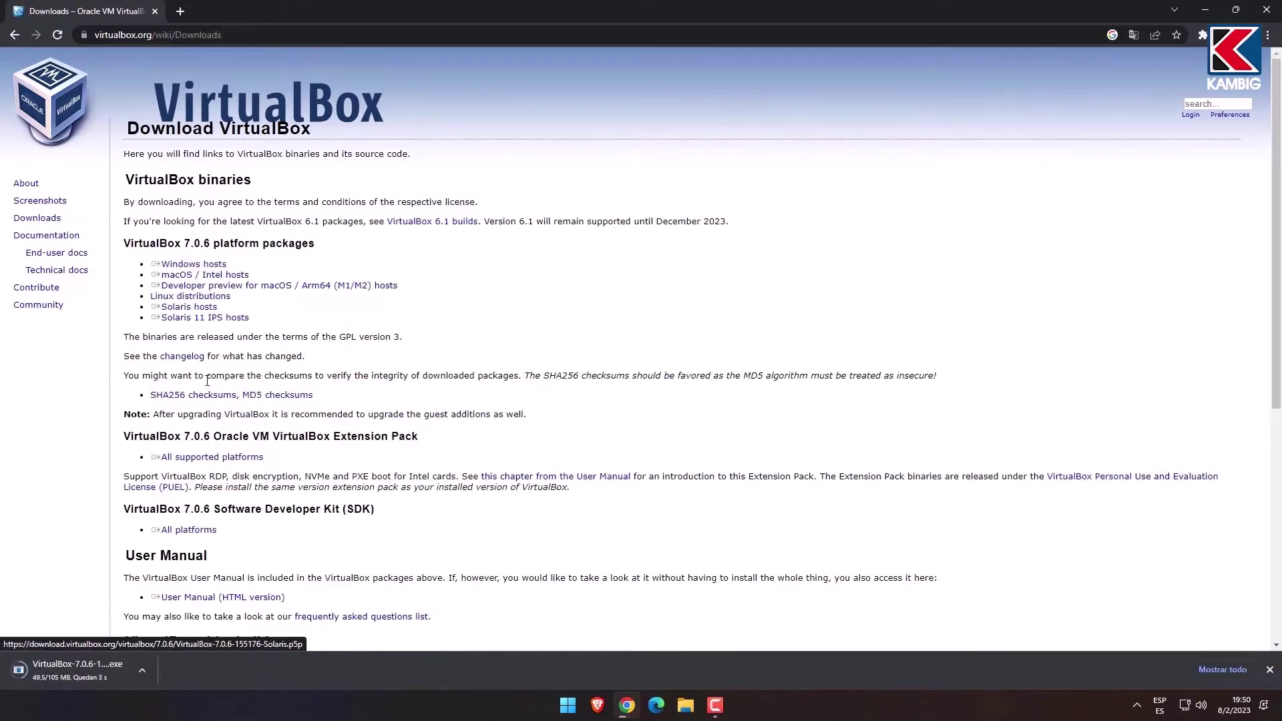
click(99, 688)
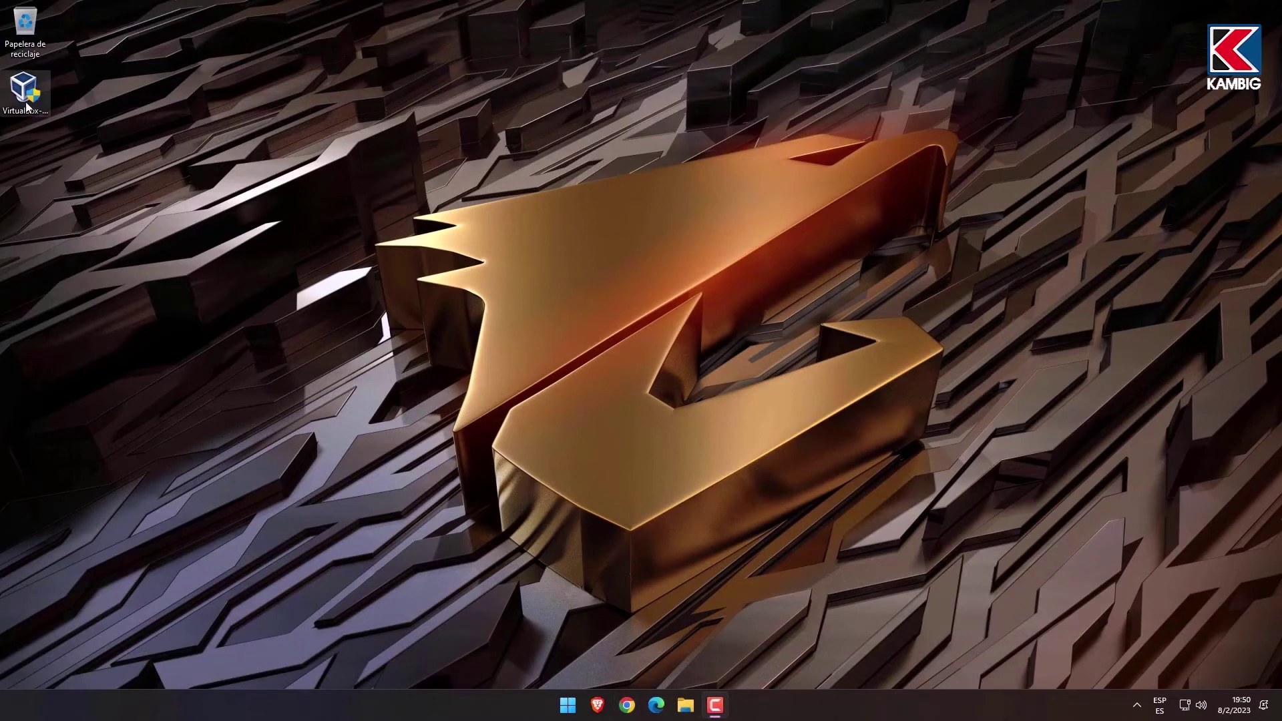
Run the VirtualBox installer from the desktop as administrator and complete the setup with default options, starting VirtualBox after installation.
right_click(46, 105)
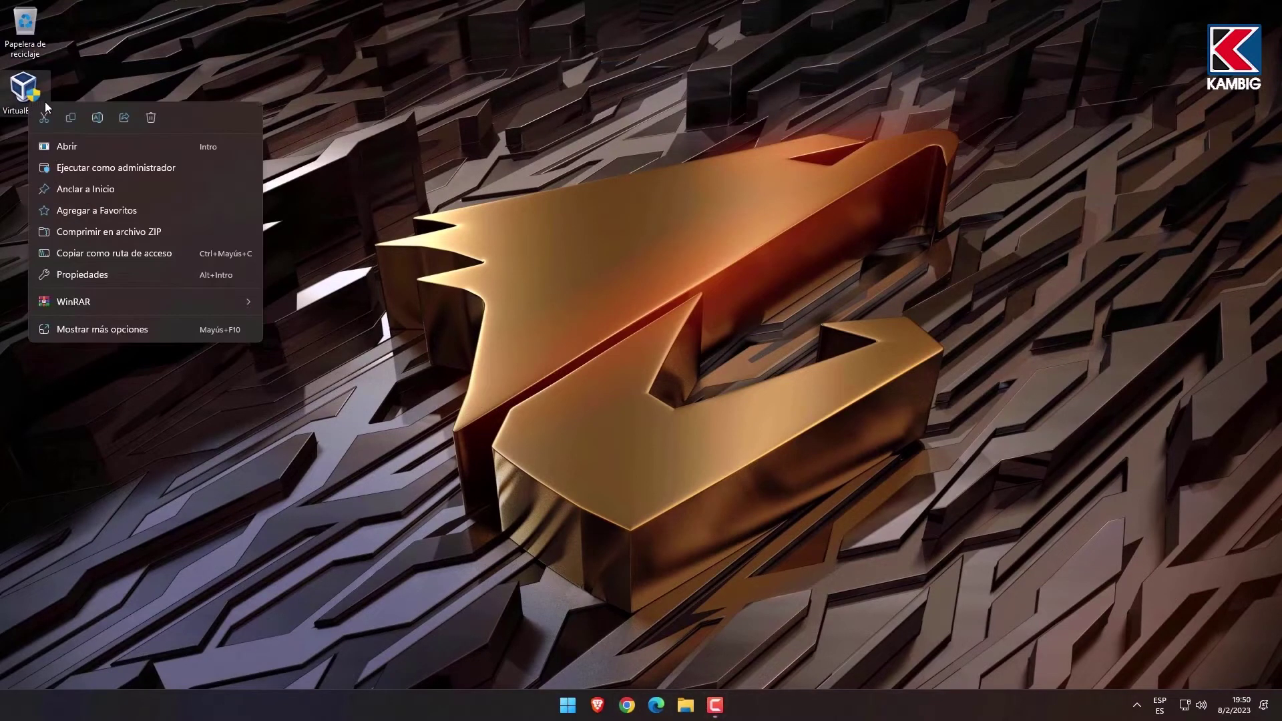
click(119, 167)
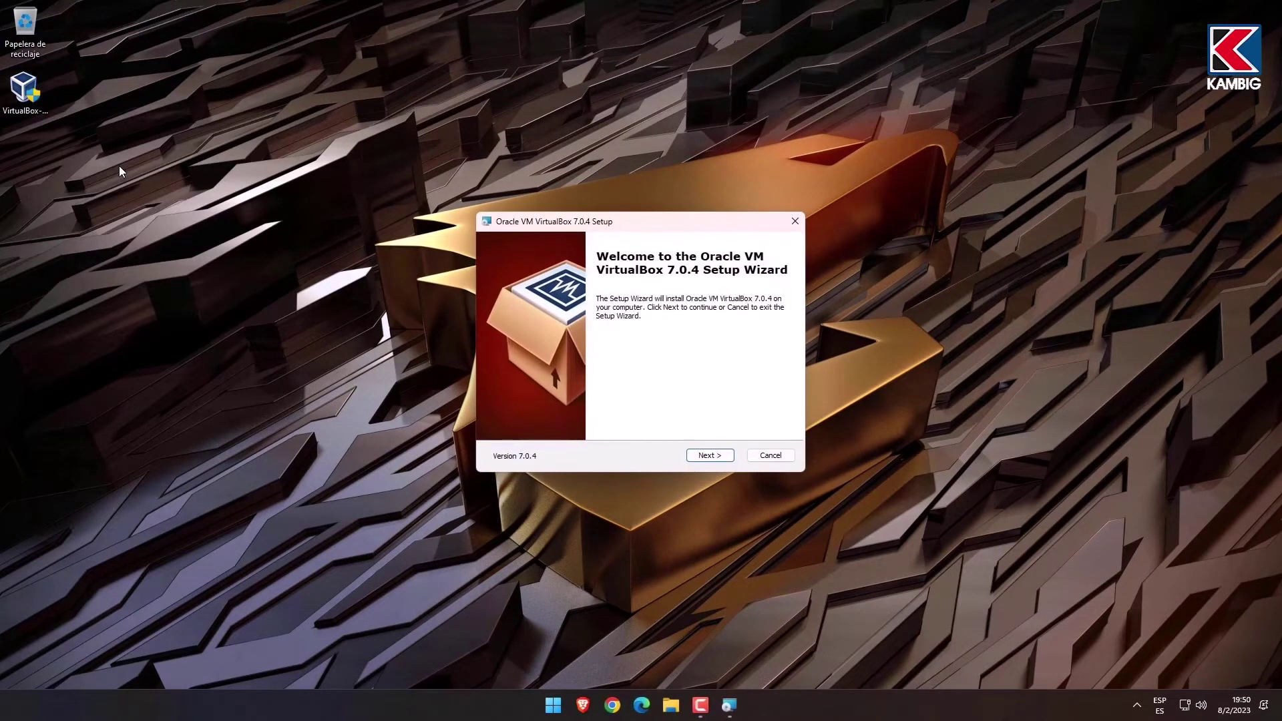
click(717, 455)
click(716, 453)
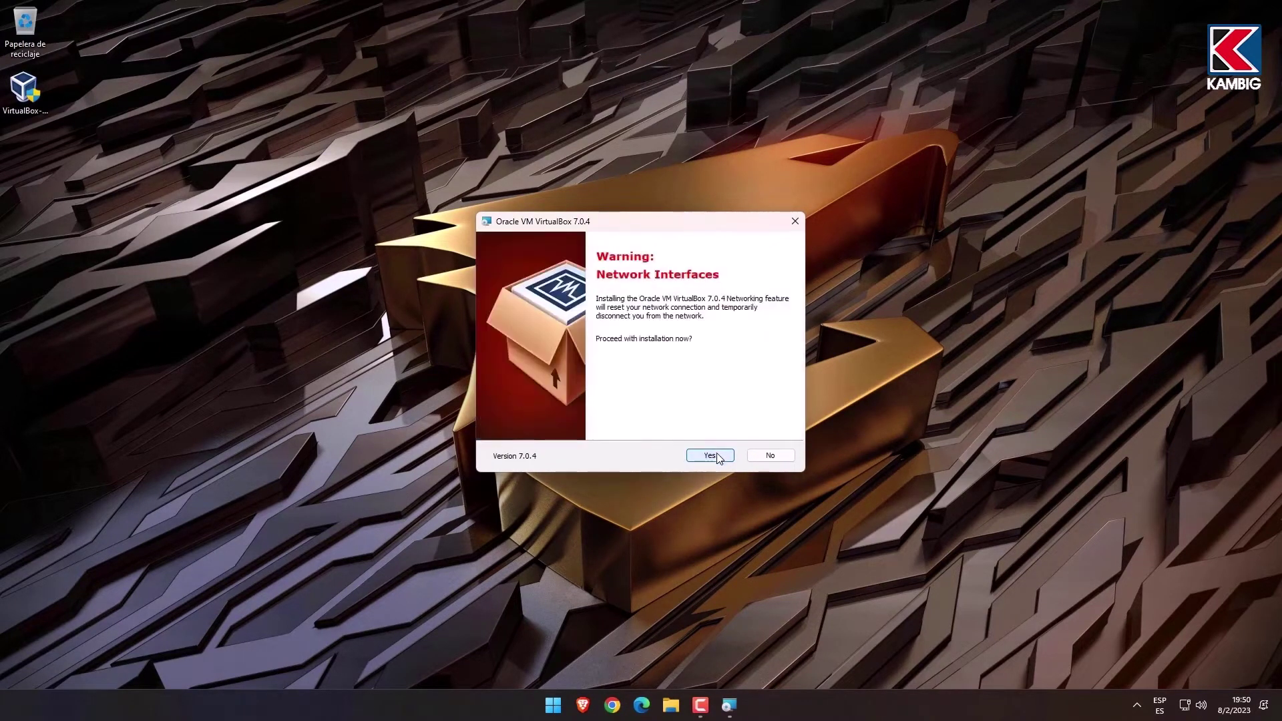
click(715, 452)
click(715, 453)
click(717, 453)
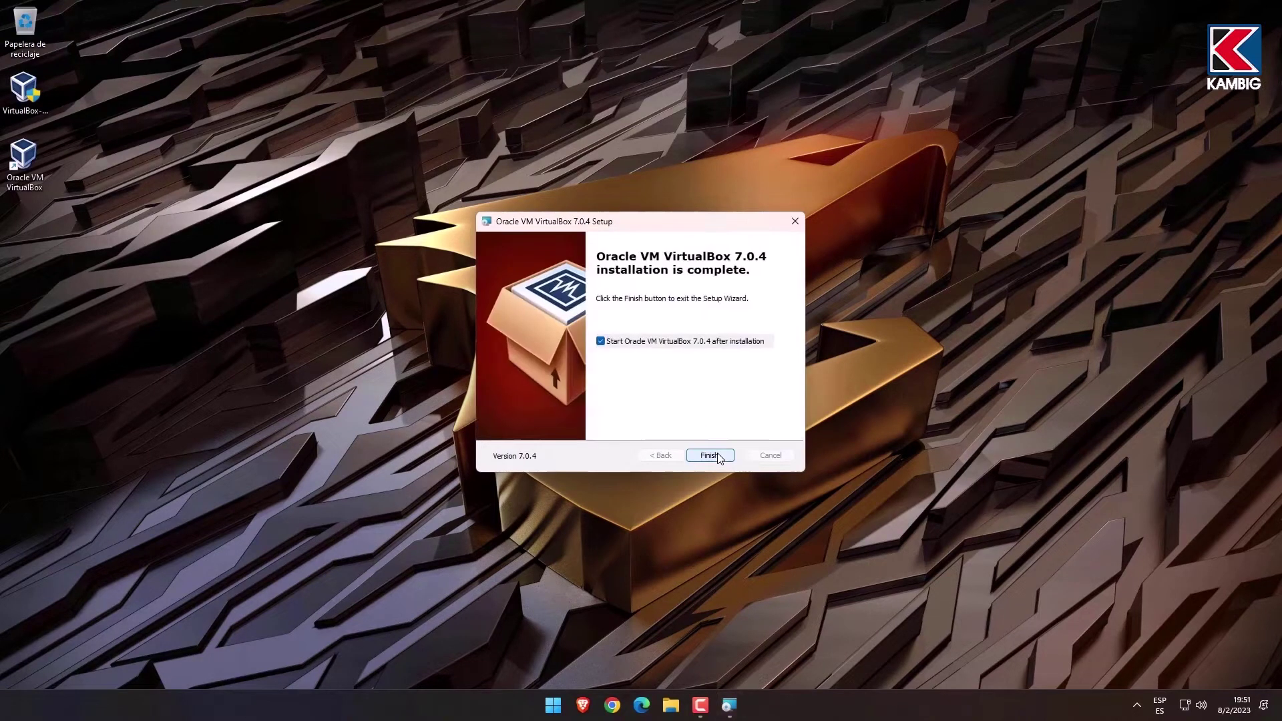
click(716, 455)
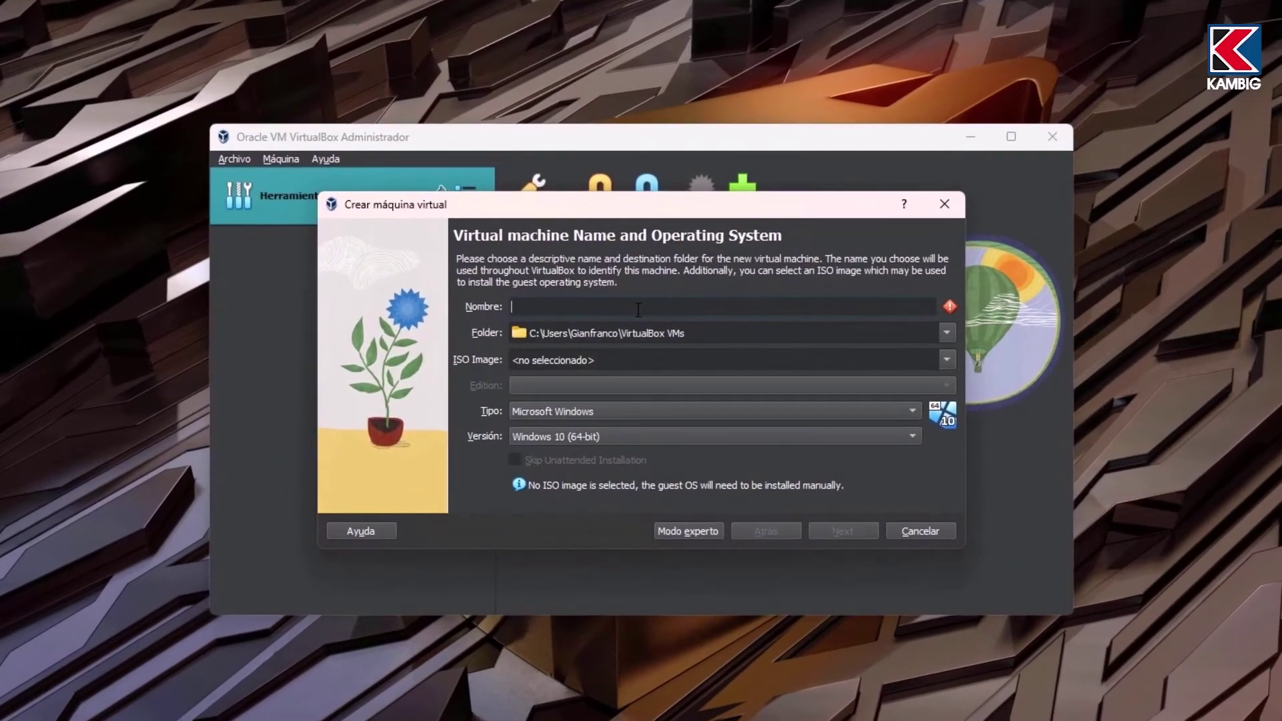
Name the new virtual machine KAMBIG 1, with type Microsoft Windows and version Windows 10 (64-bit).
text(KAMBIG 1)
click(653, 418)
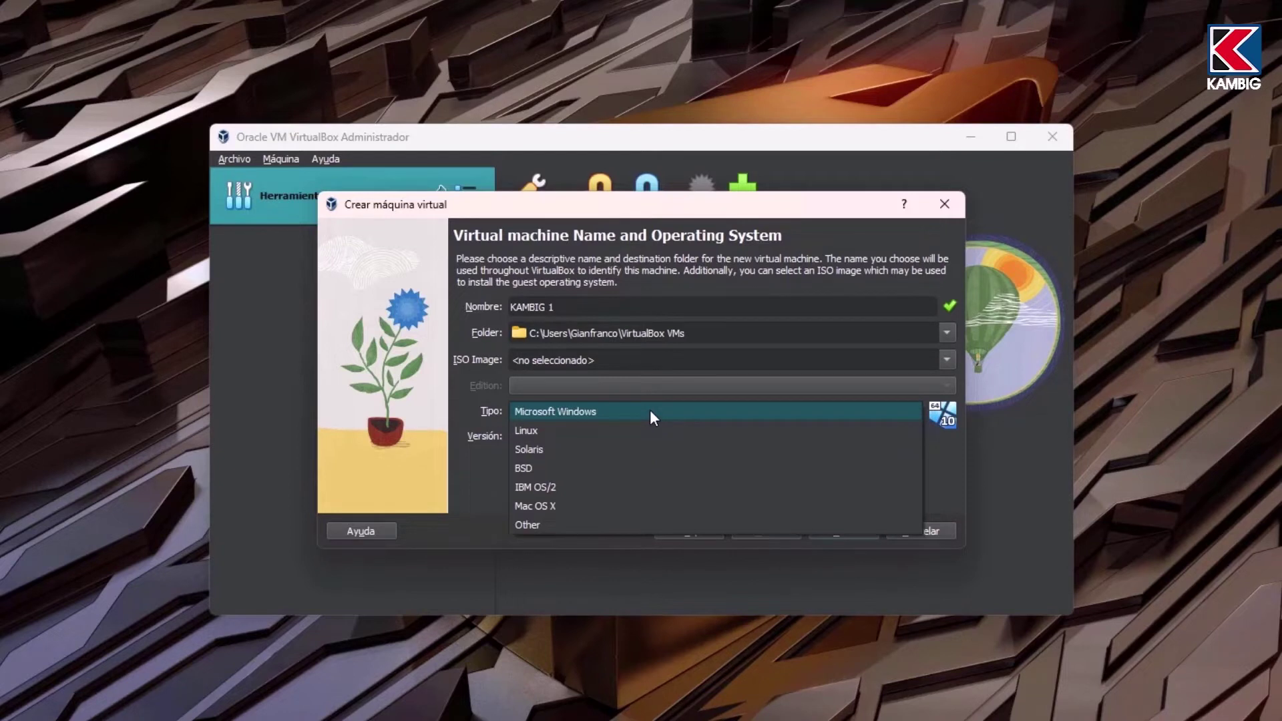
click(651, 412)
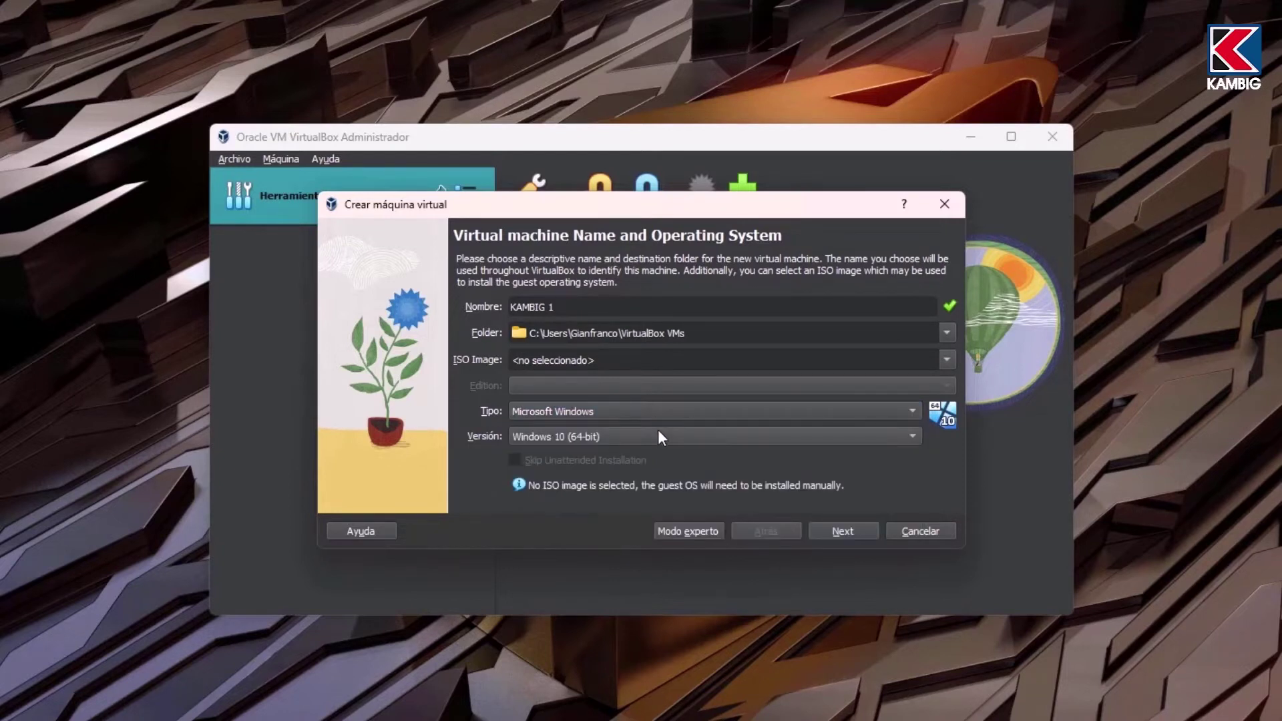
click(663, 439)
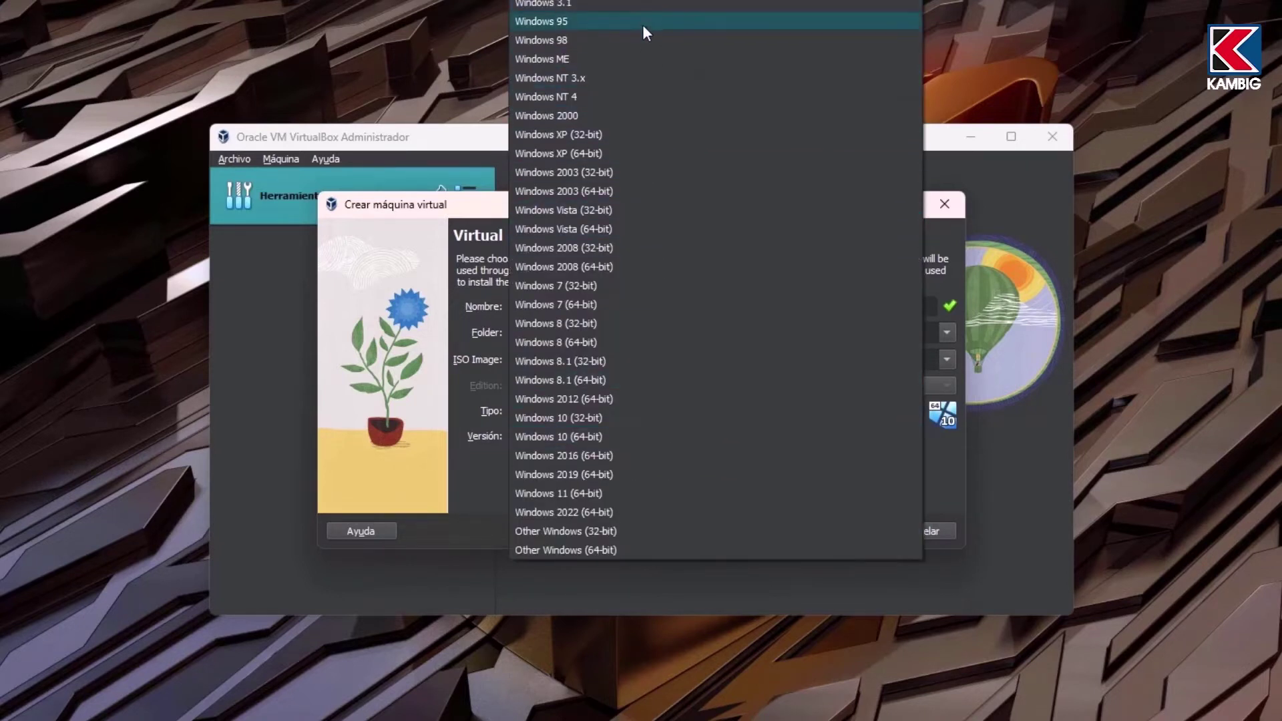
click(616, 441)
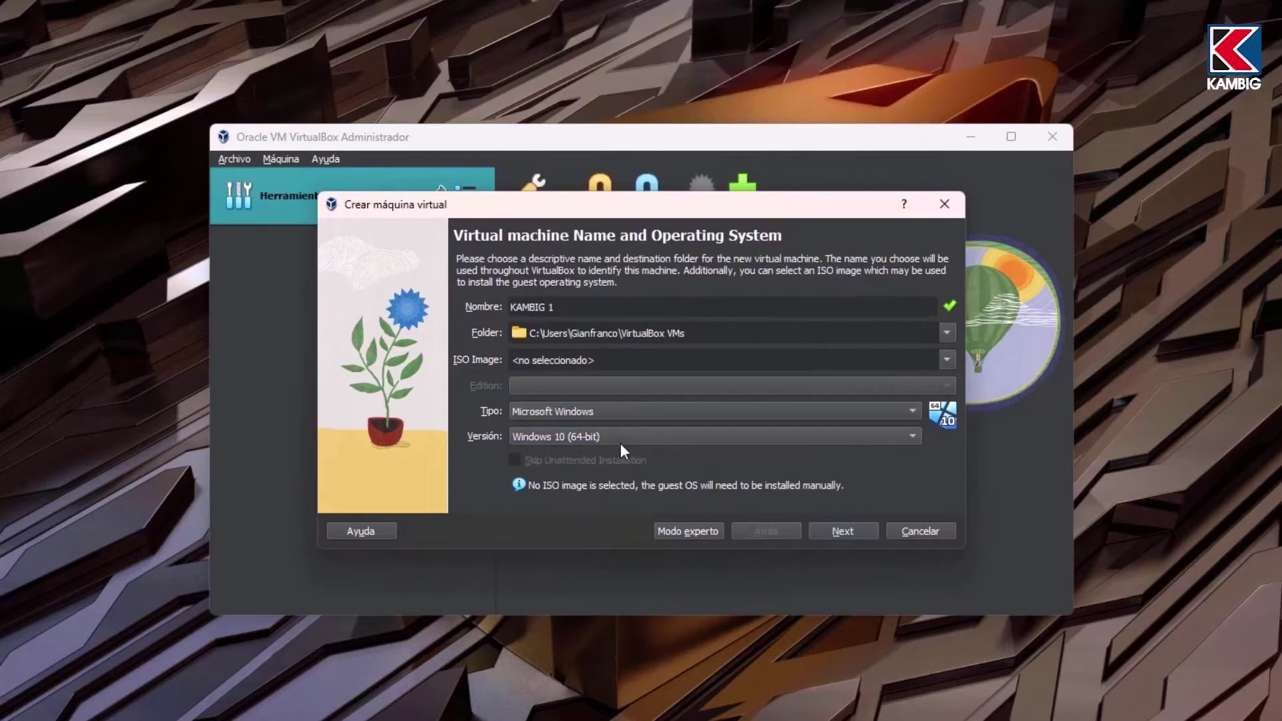
click(842, 531)
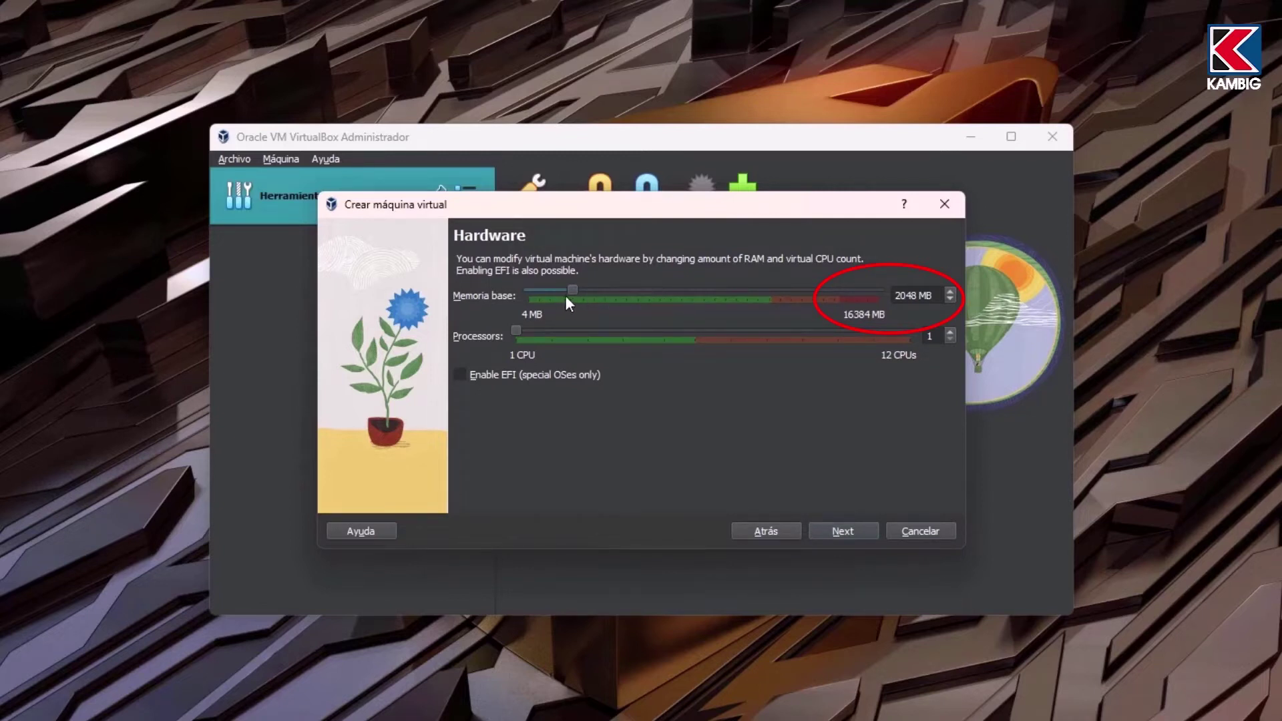
Give KAMBIG 1 a base memory of 8192 MB, 4 processors and a new 50 GB virtual hard disk, and create the machine.
drag(574, 294, 708, 300)
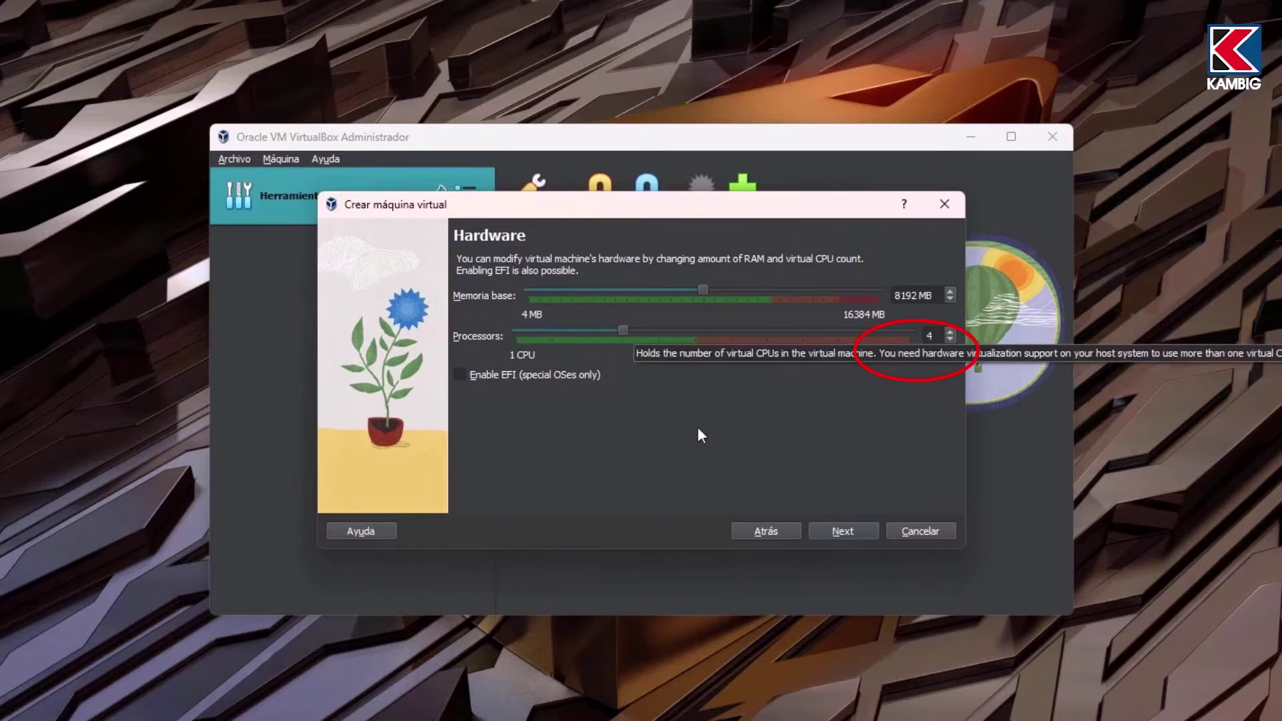
click(839, 528)
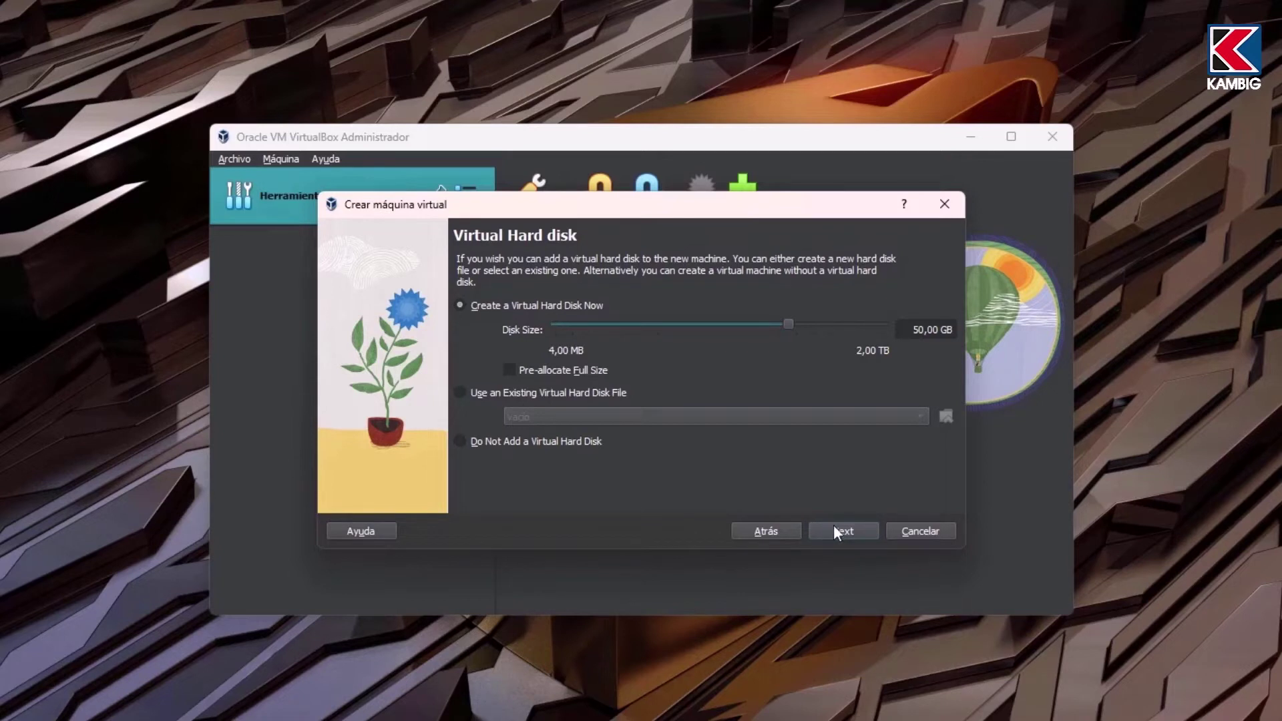
click(834, 524)
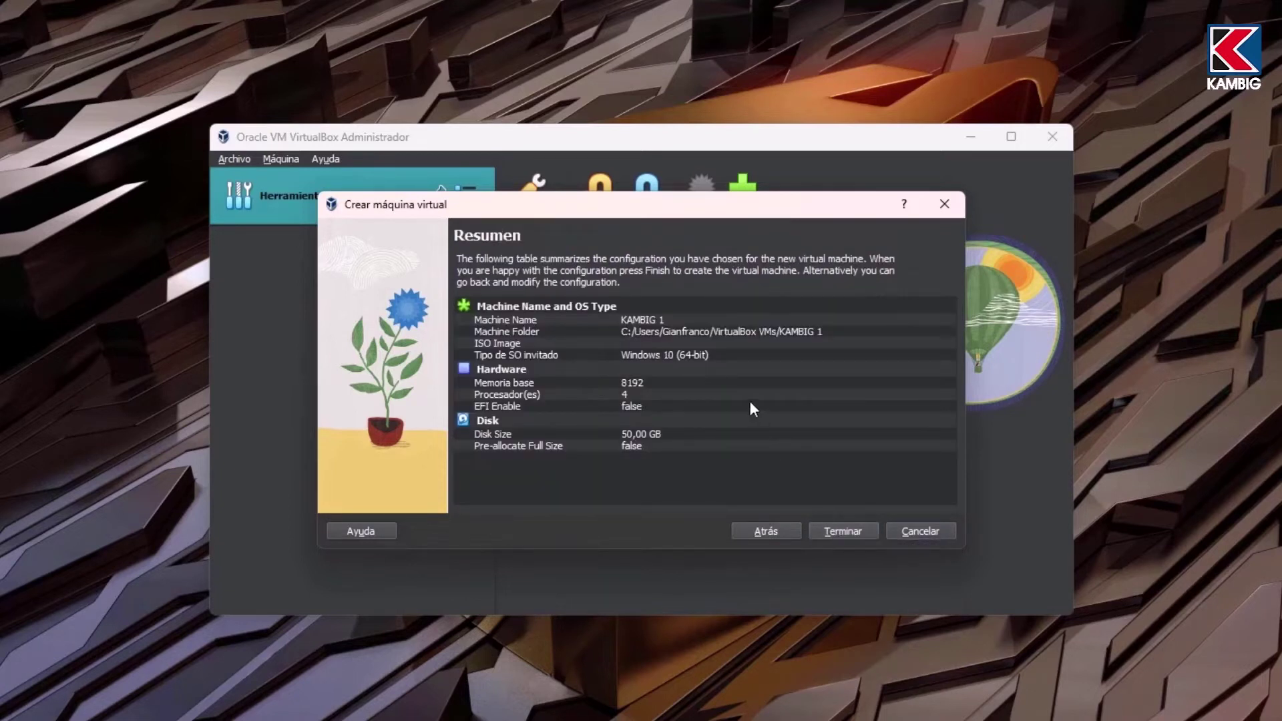
click(863, 531)
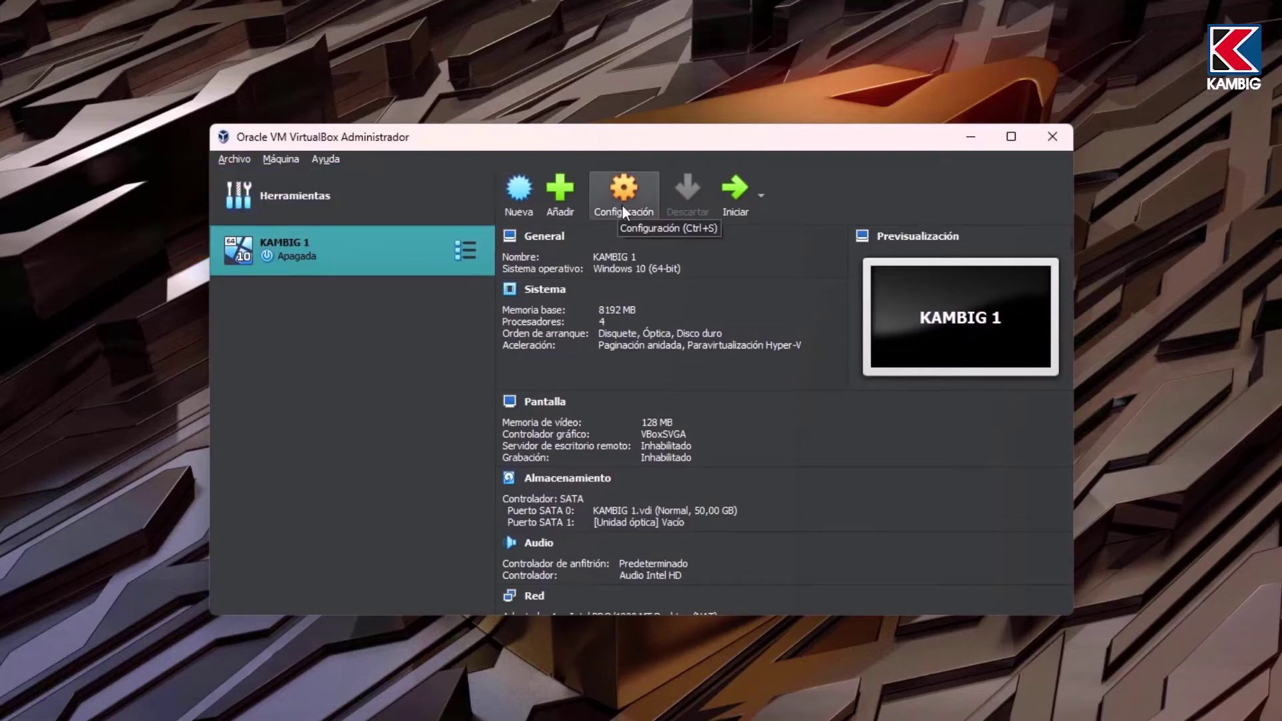
Start a second virtual machine named KAMBIG 2, with type Microsoft Windows and version Windows 11 (64-bit).
click(522, 197)
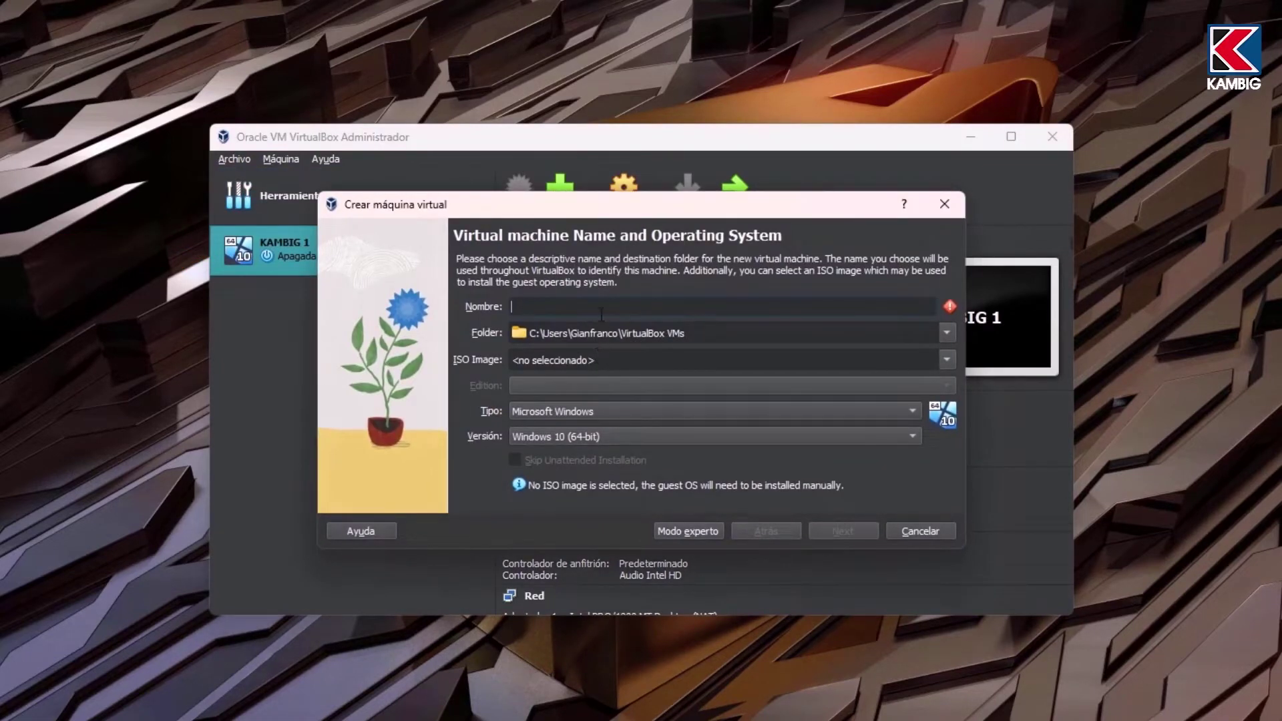
text(KAMBIG 2)
click(690, 409)
click(689, 409)
click(696, 441)
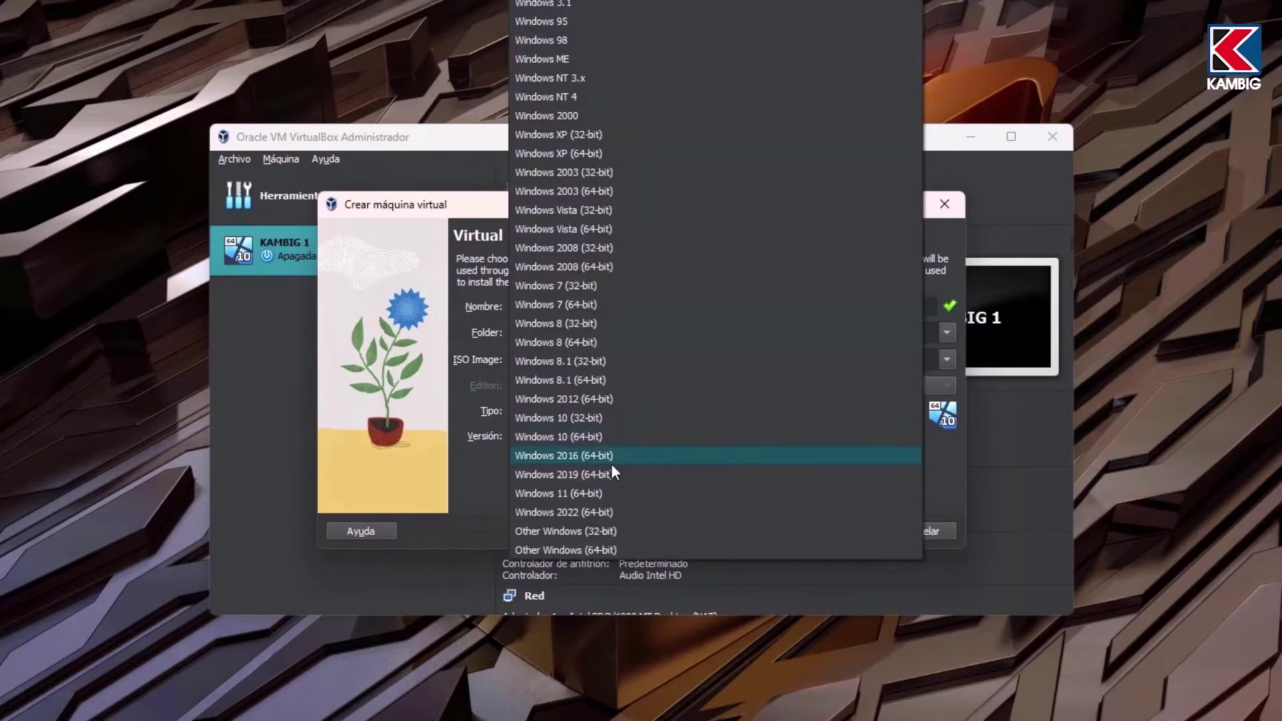
click(597, 492)
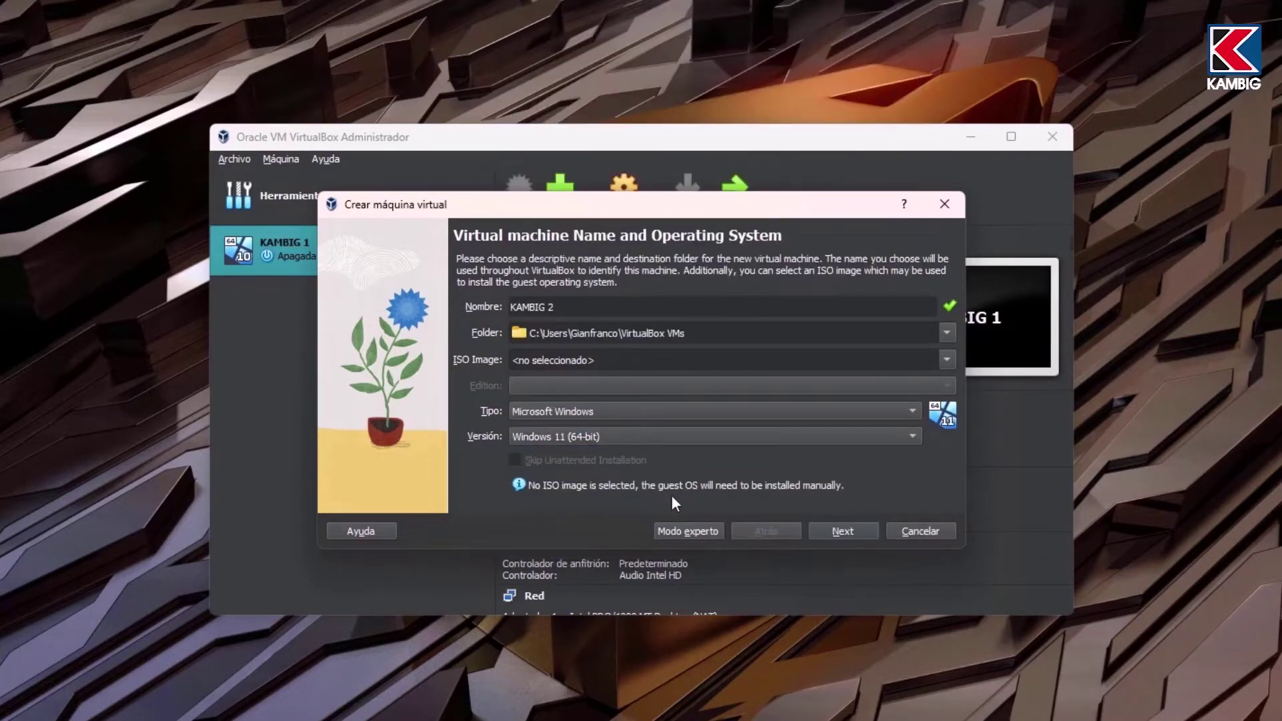
click(860, 532)
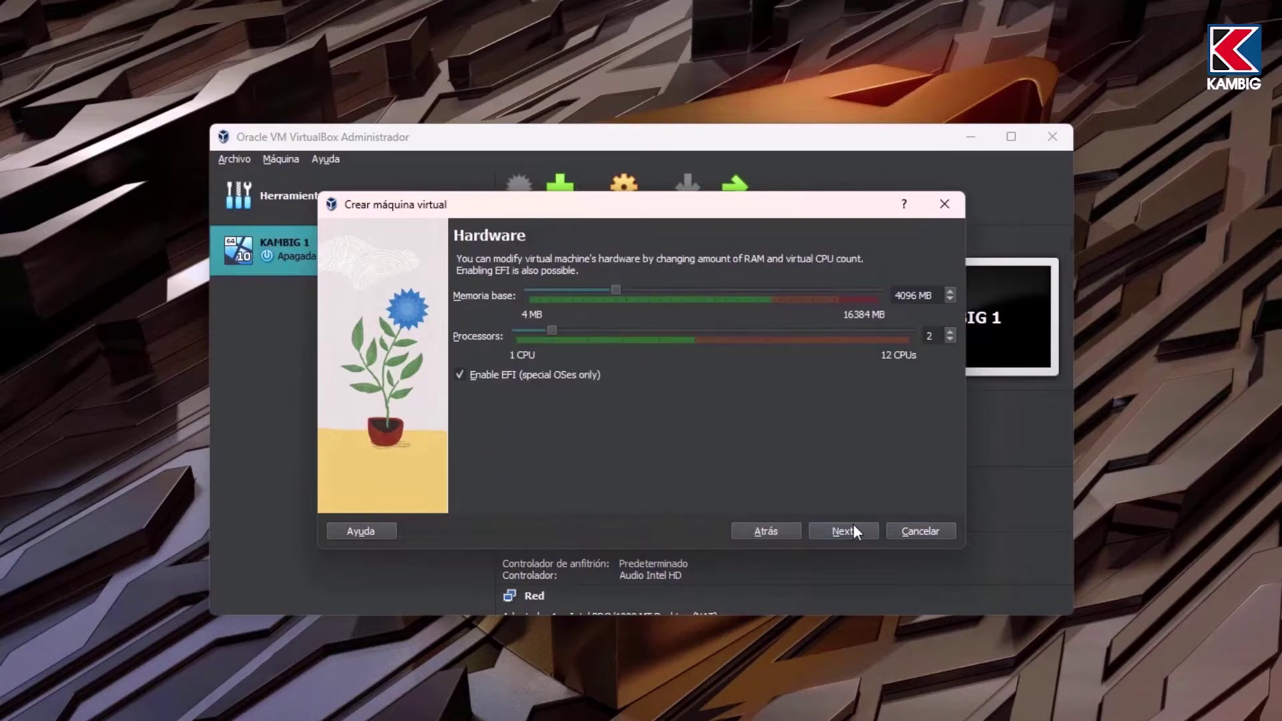
Give KAMBIG 2 a base memory of 8192 MB, 4 processors and a new 80 GB virtual hard disk, and create the machine.
drag(615, 291, 702, 295)
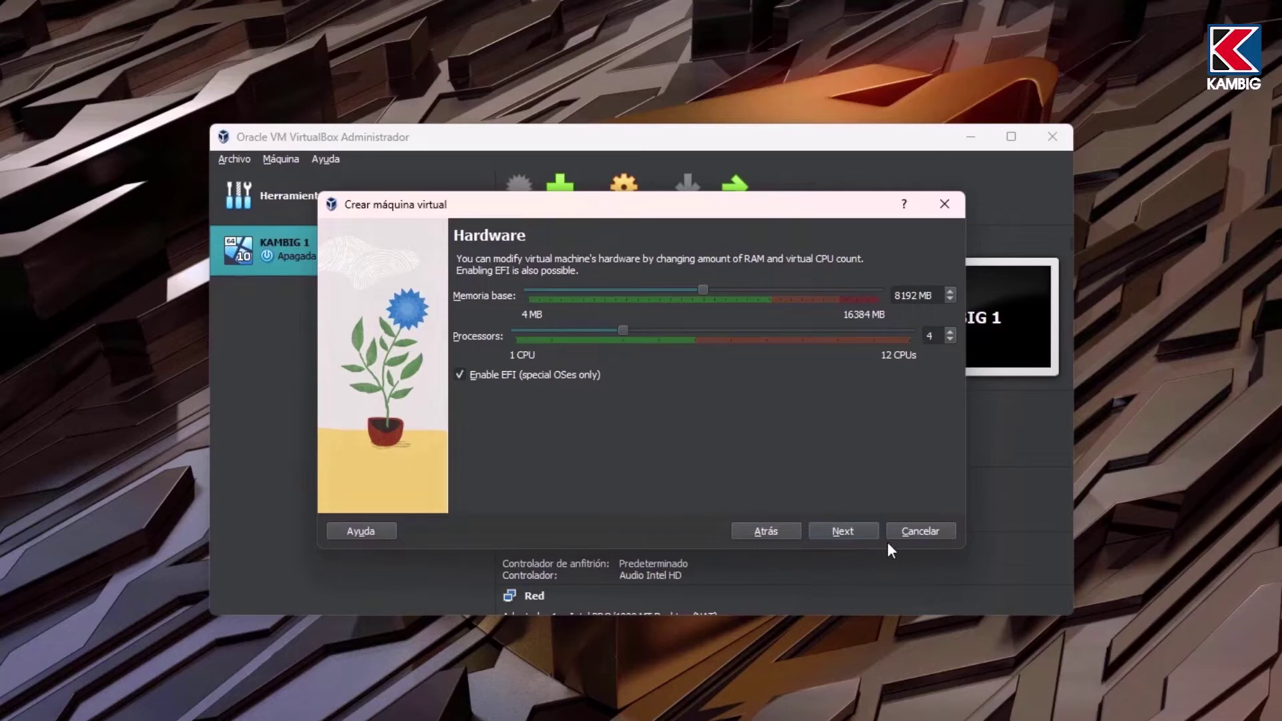
click(865, 533)
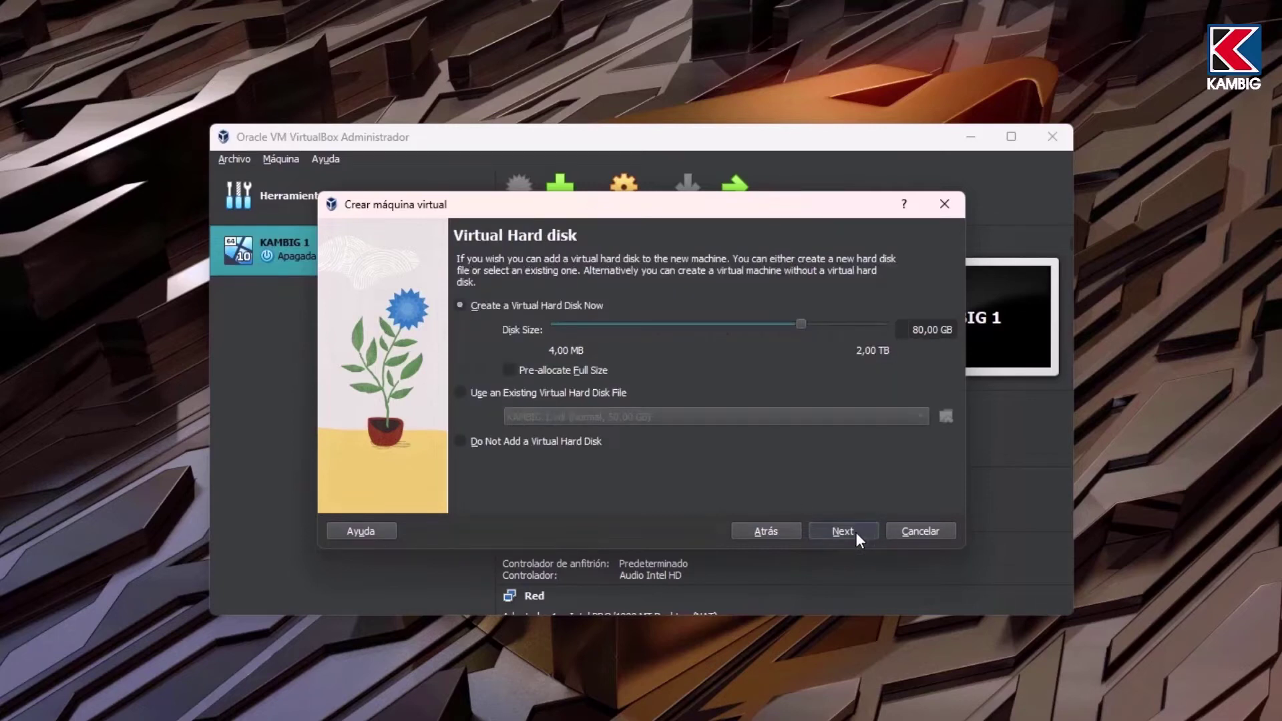
click(856, 531)
click(856, 531)
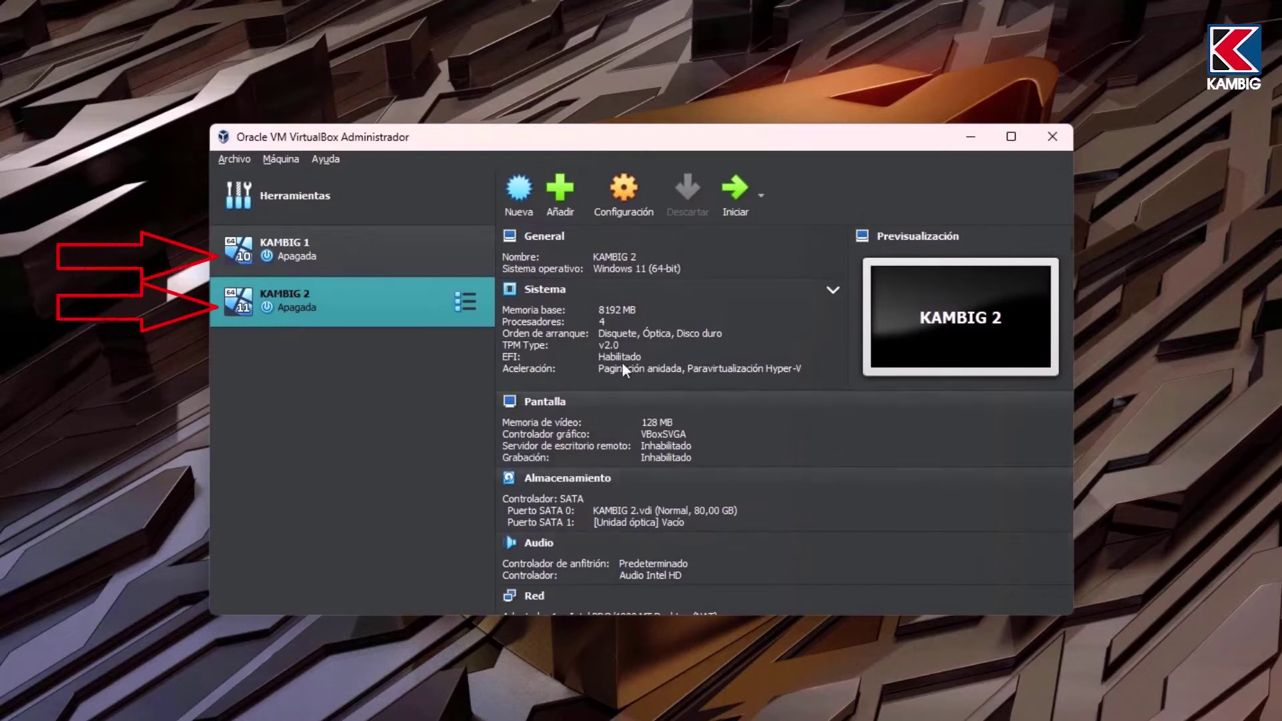
Start the KAMBIG 1 virtual machine.
click(392, 257)
click(391, 309)
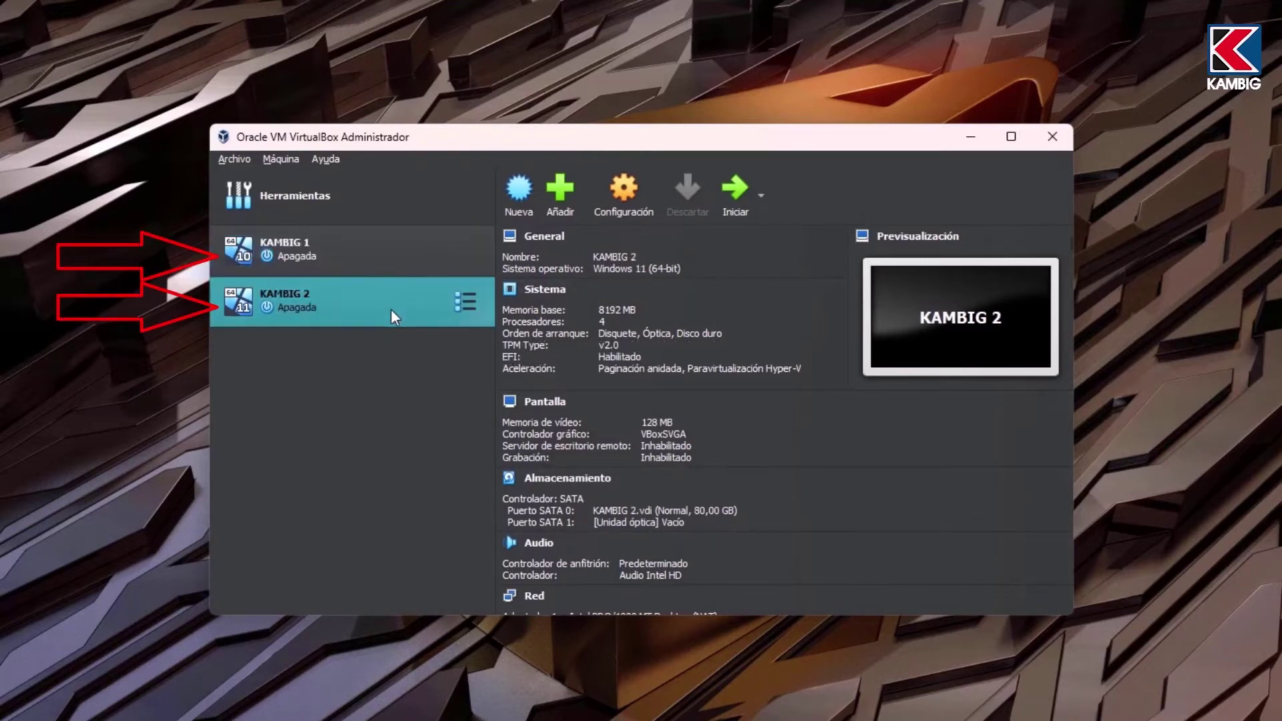
double_click(330, 254)
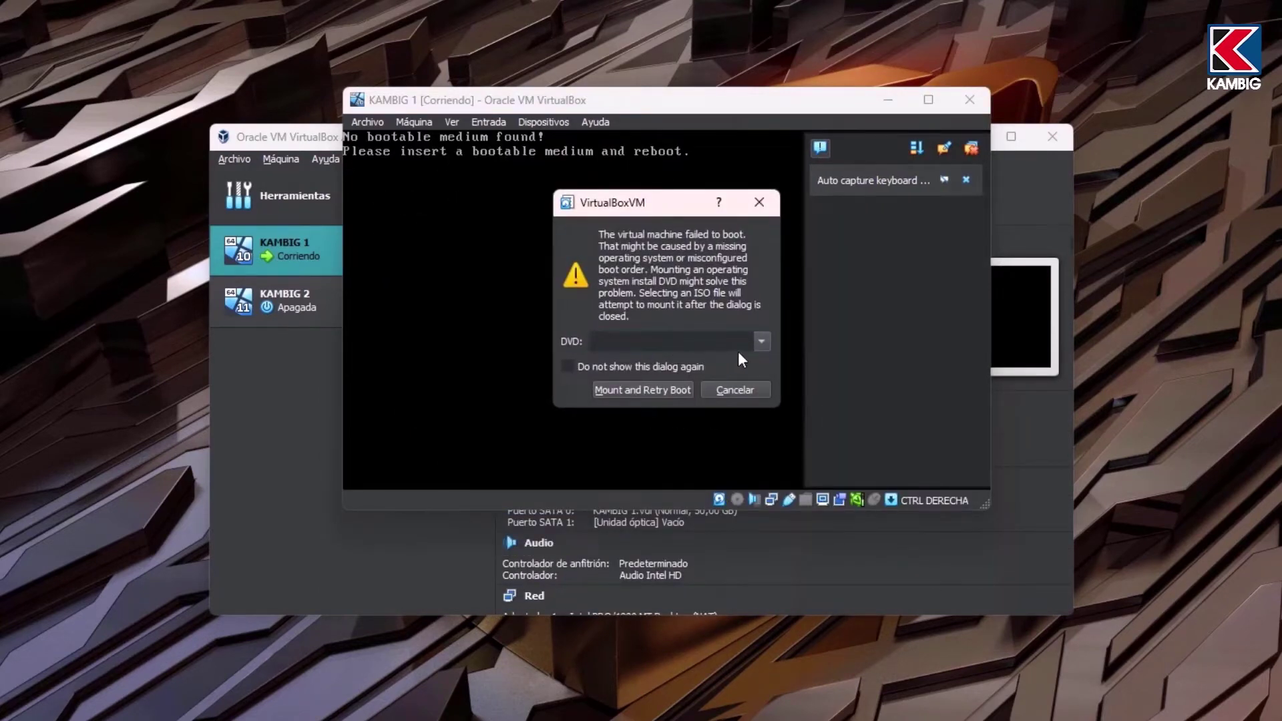
Mount Win10_21H2_Spanish_x64.iso from the Ventoy (G:) drive as KAMBIG 1's DVD and retry the boot.
click(761, 342)
click(627, 370)
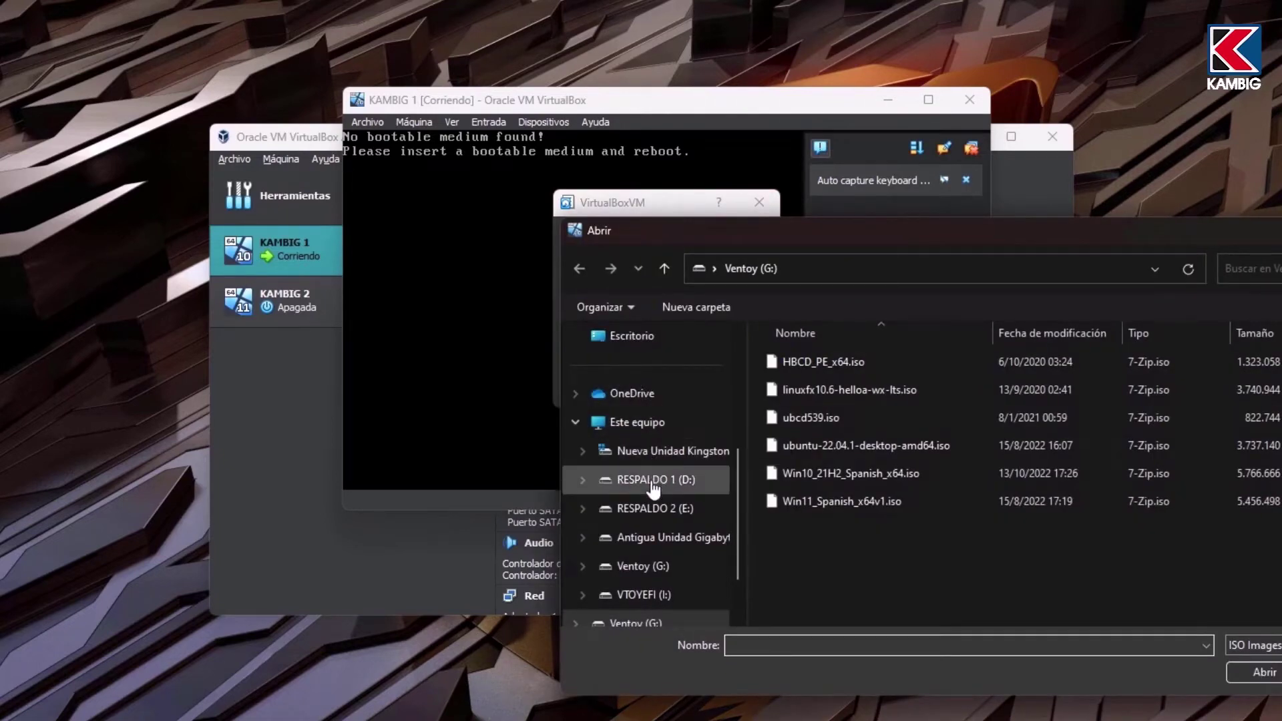
click(648, 566)
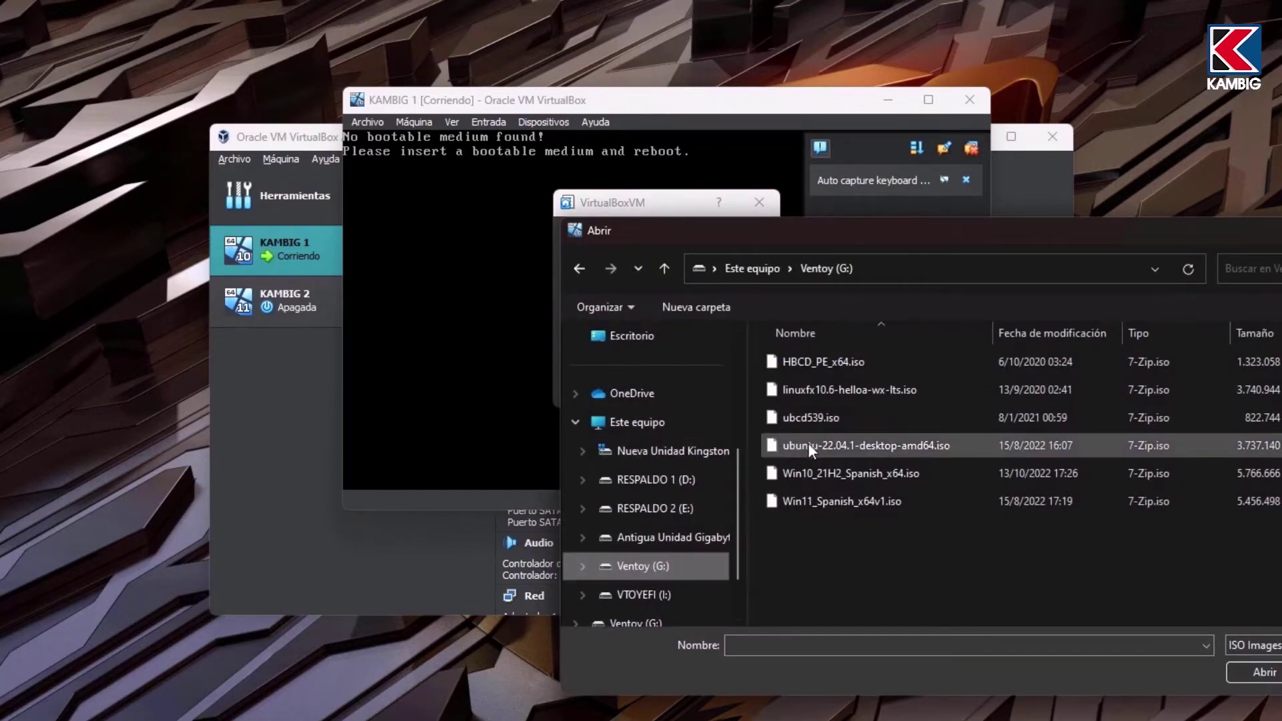
click(907, 474)
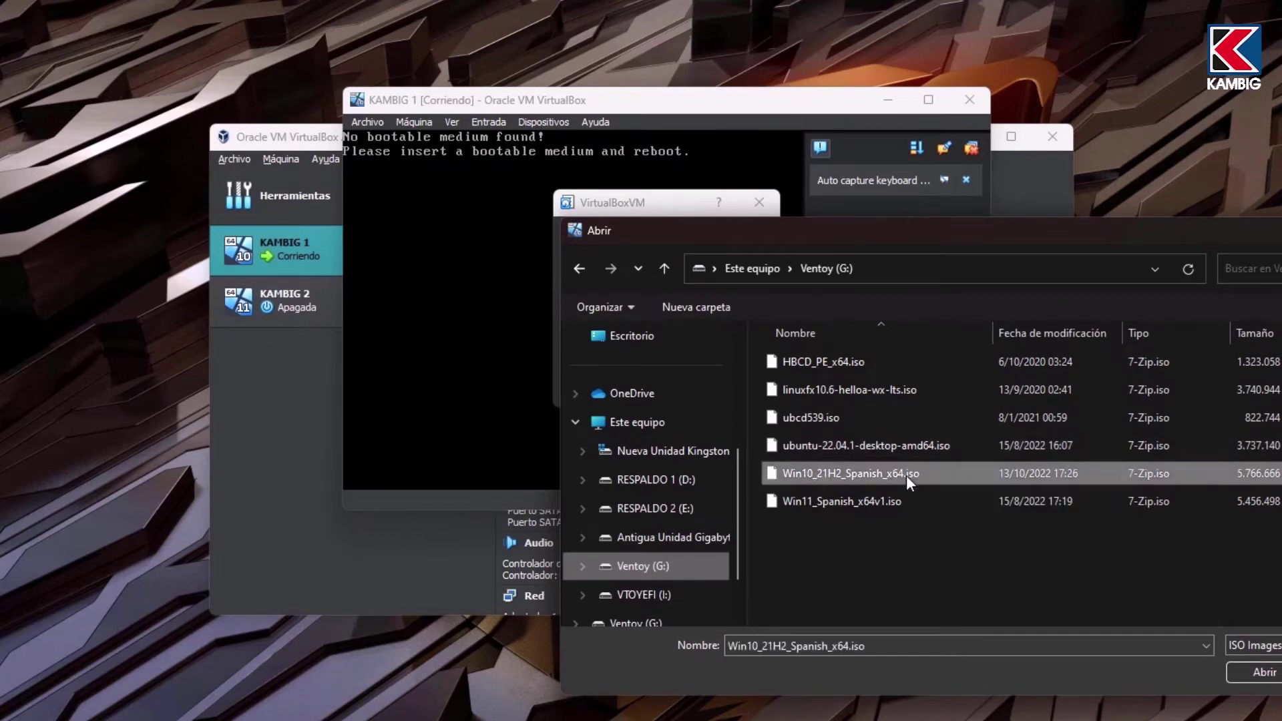
click(1261, 673)
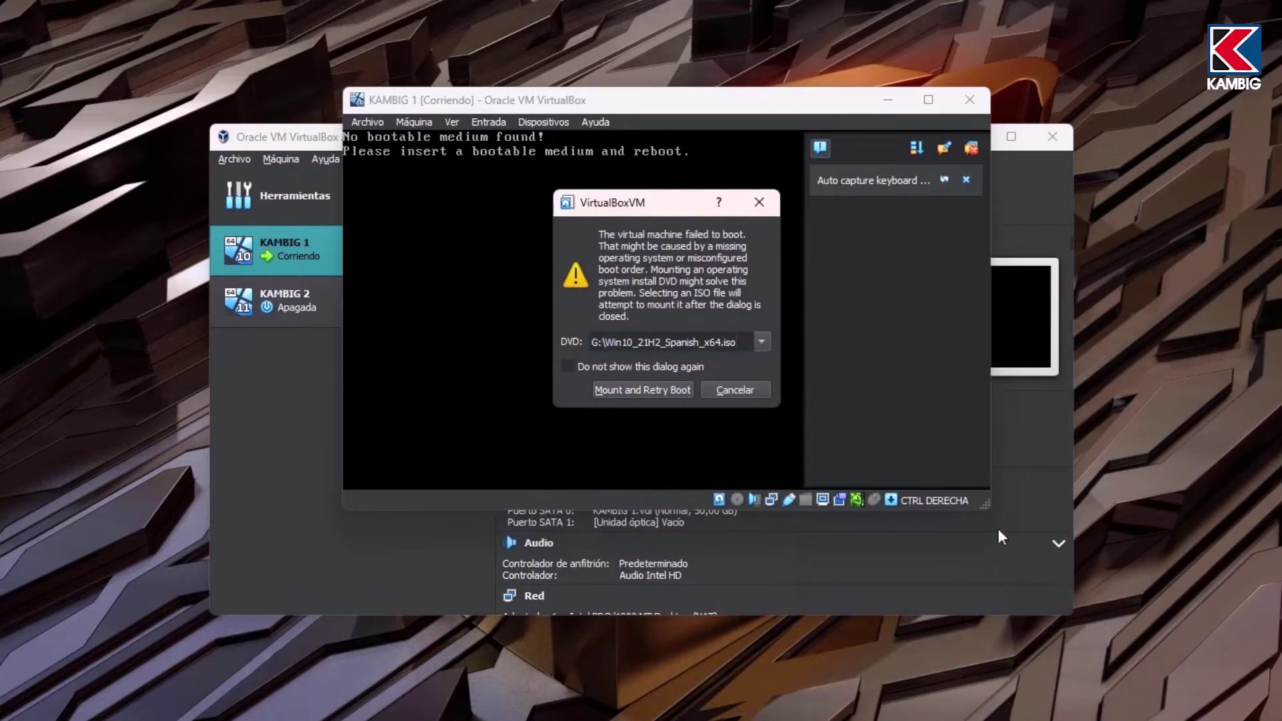
click(658, 393)
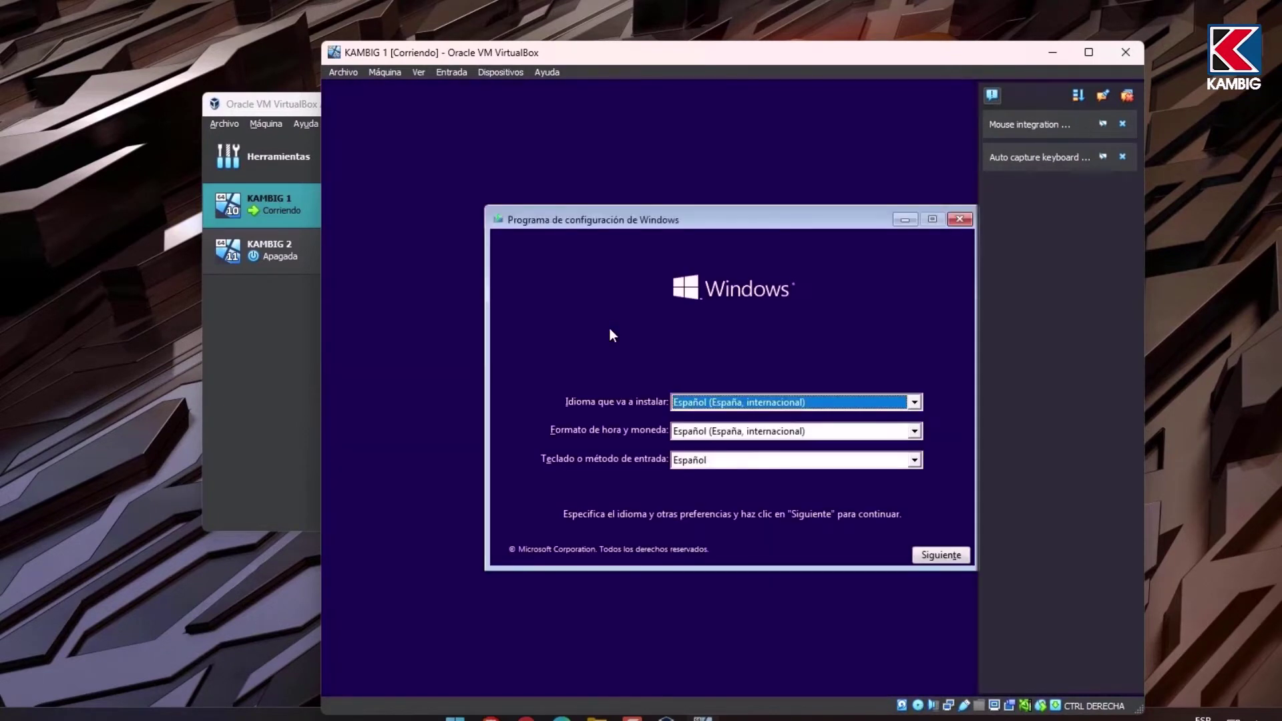
Set the time and currency format to Español (Argentina) in Windows setup and start the installation.
click(871, 434)
scroll(762, 494, up, 5)
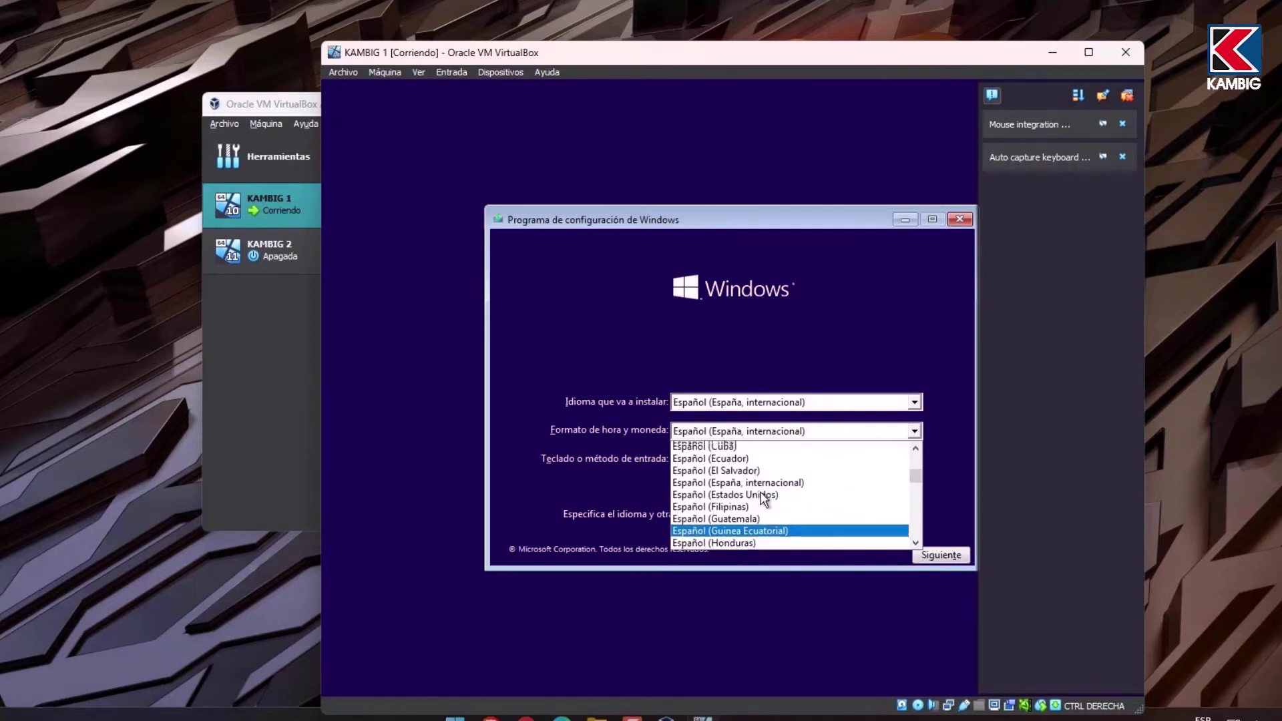
click(757, 468)
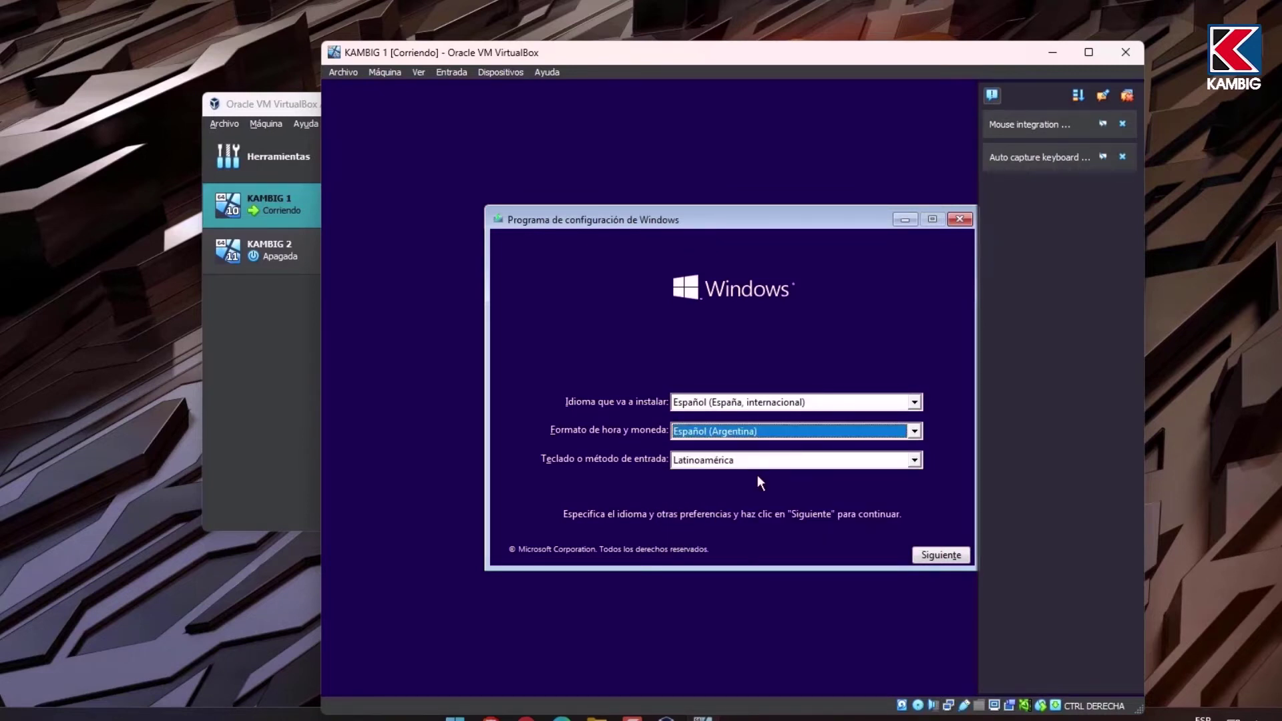
click(938, 556)
click(735, 393)
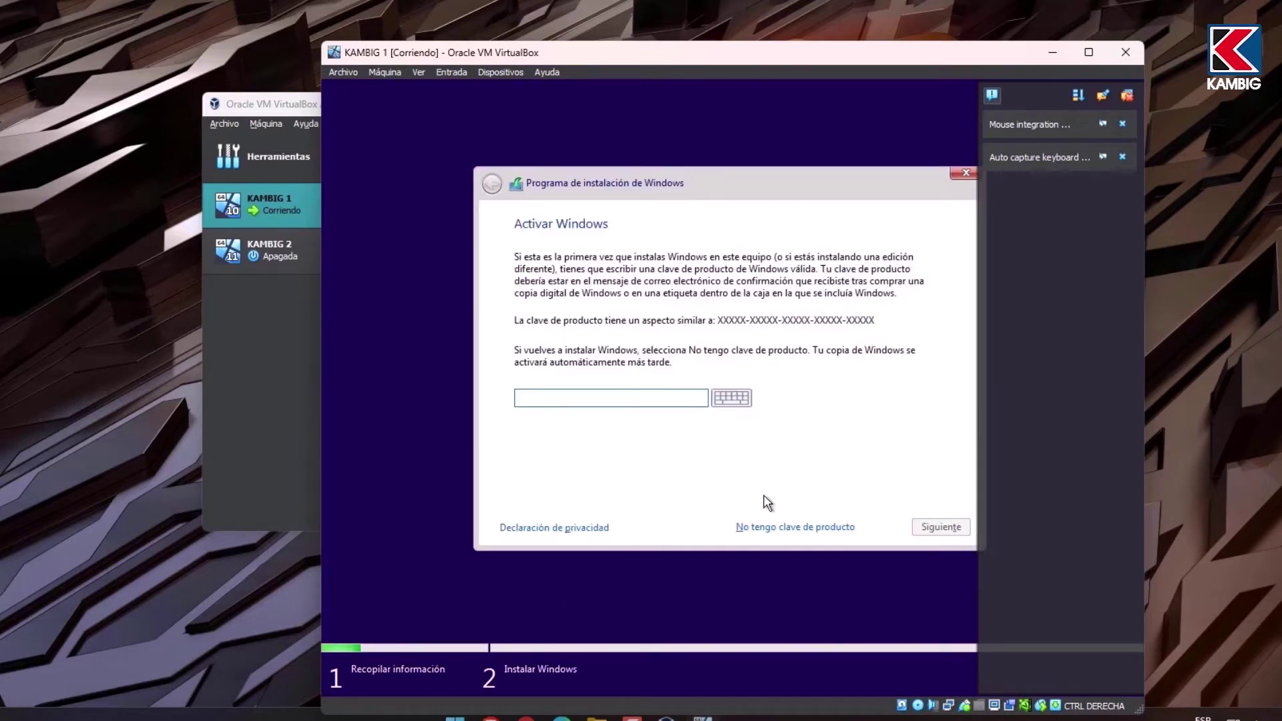
Continue without a product key and choose Windows 10 Pro as the edition to install.
click(776, 531)
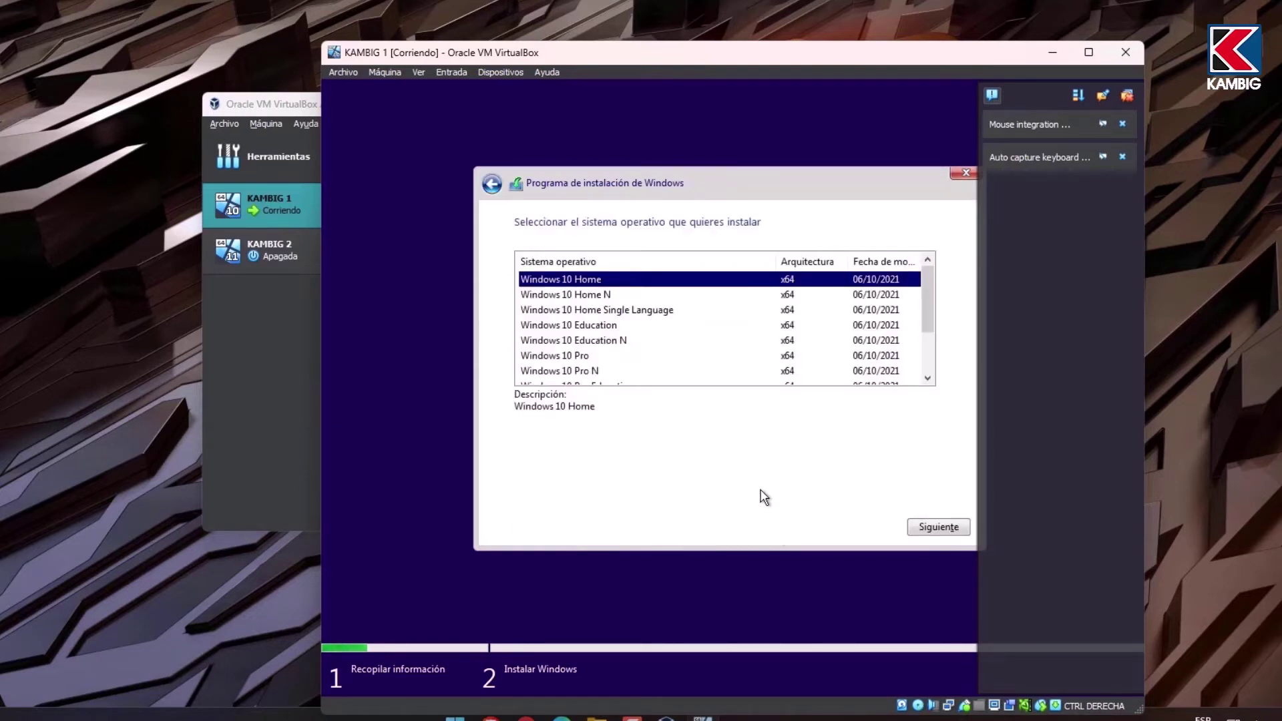
scroll(667, 372, down, 1)
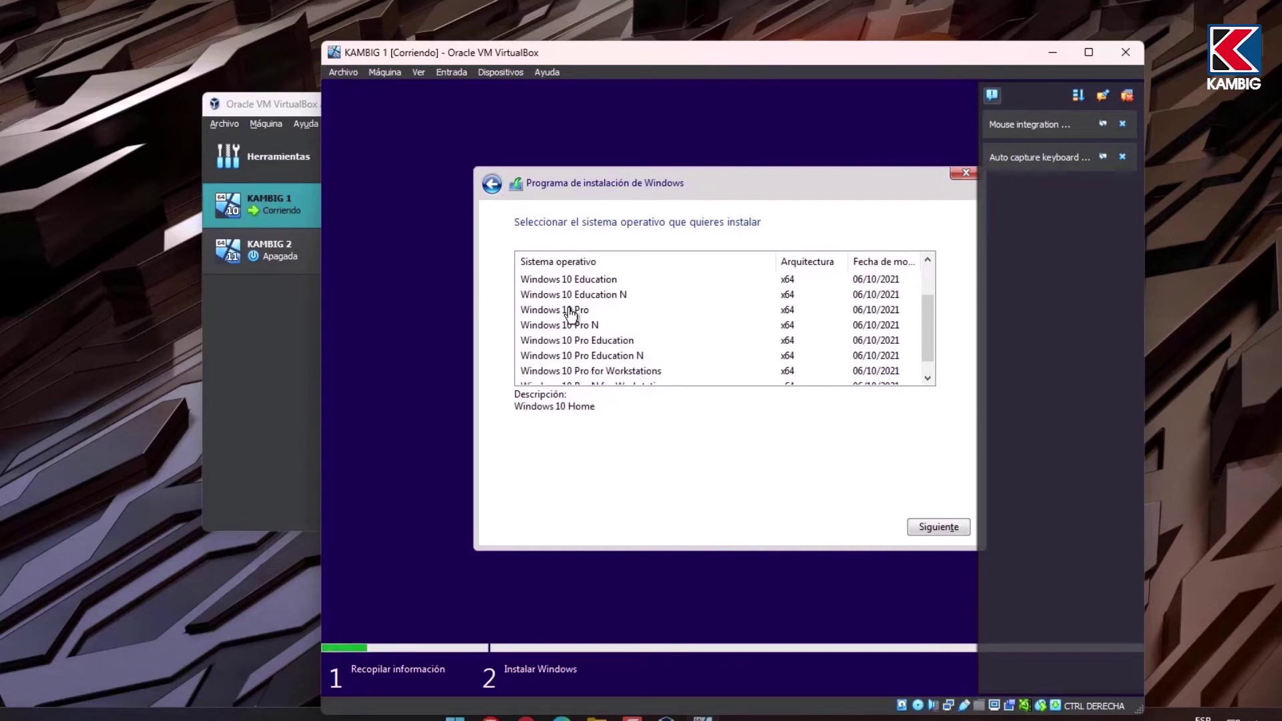
click(571, 311)
click(931, 526)
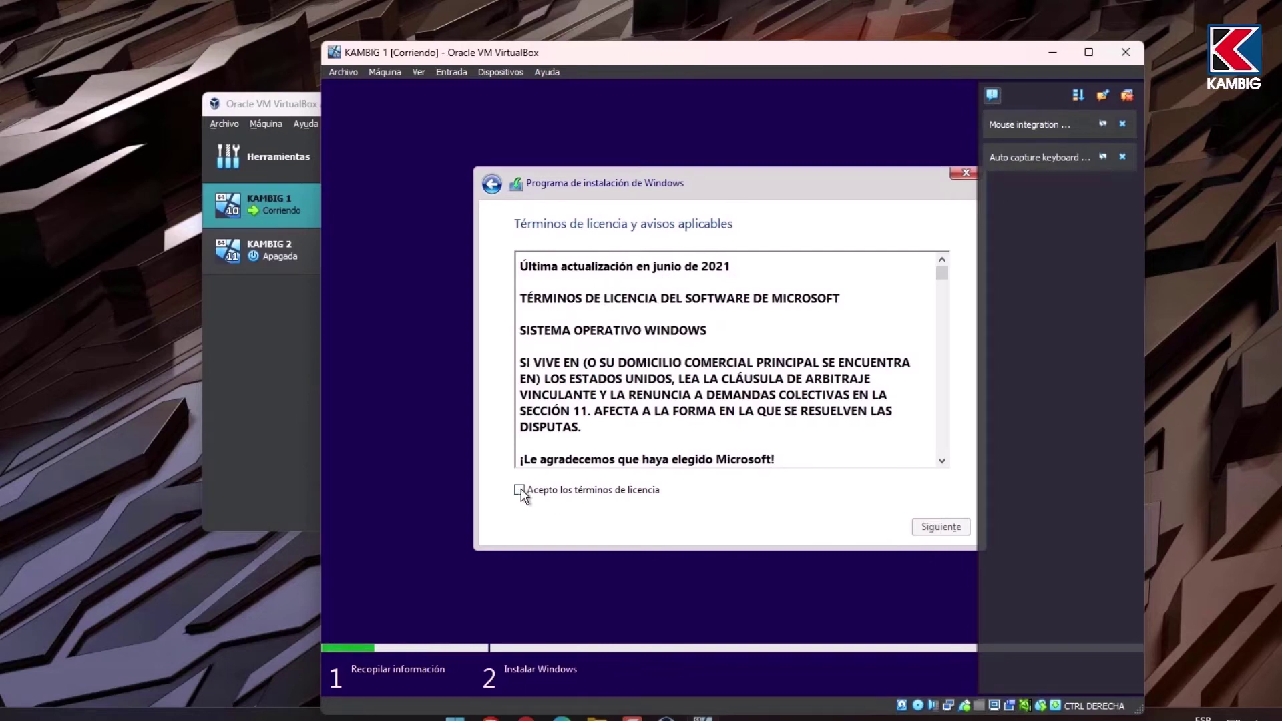
Accept the licence terms and run a custom installation on the unallocated space of drive 0.
click(520, 490)
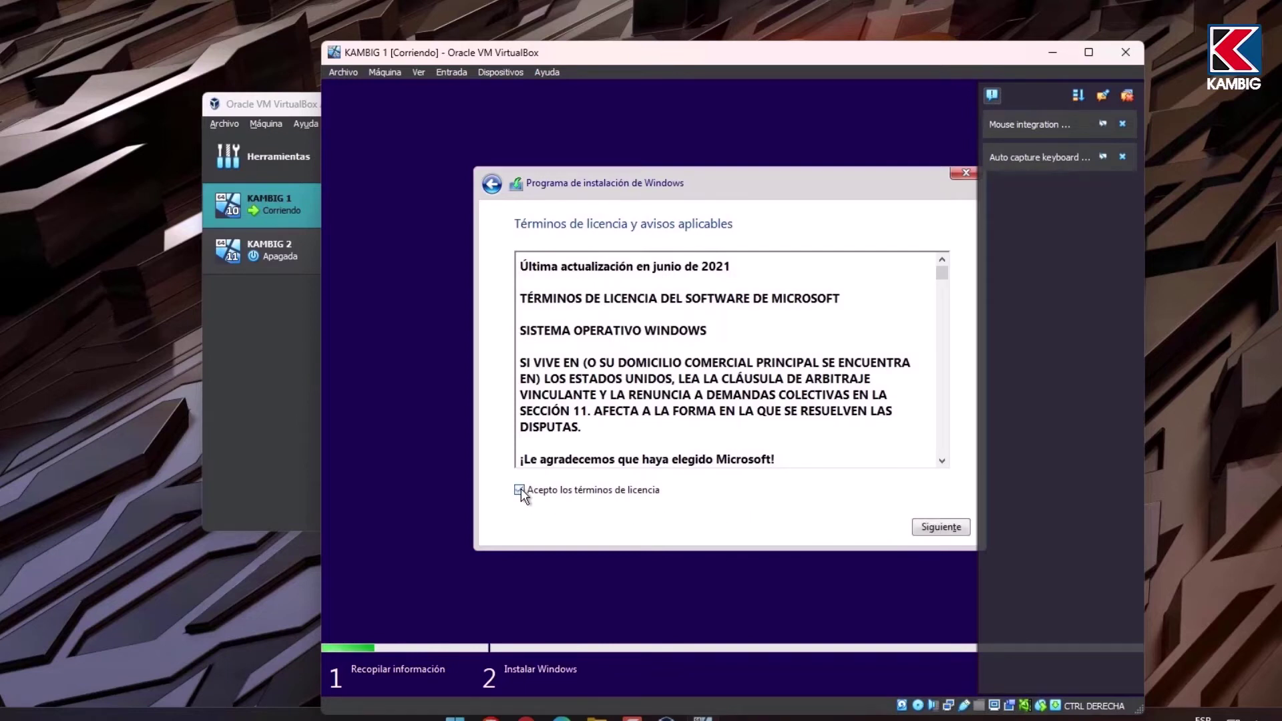
click(938, 529)
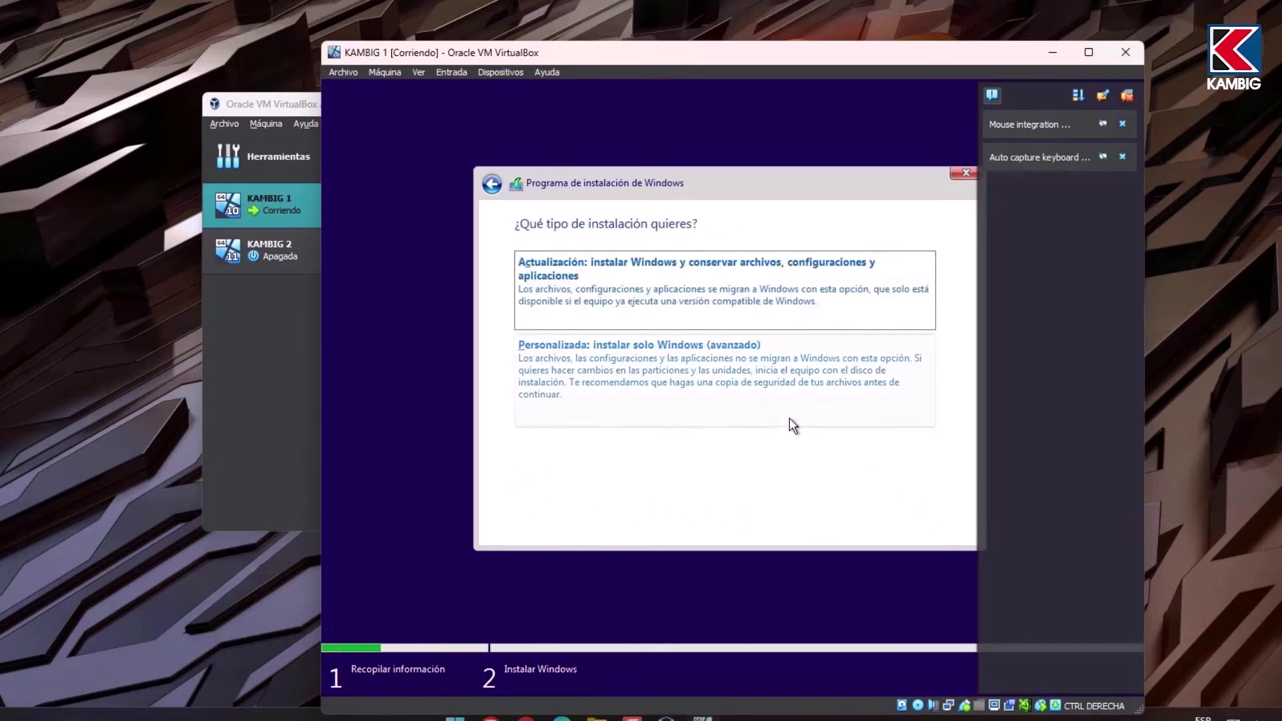
click(739, 369)
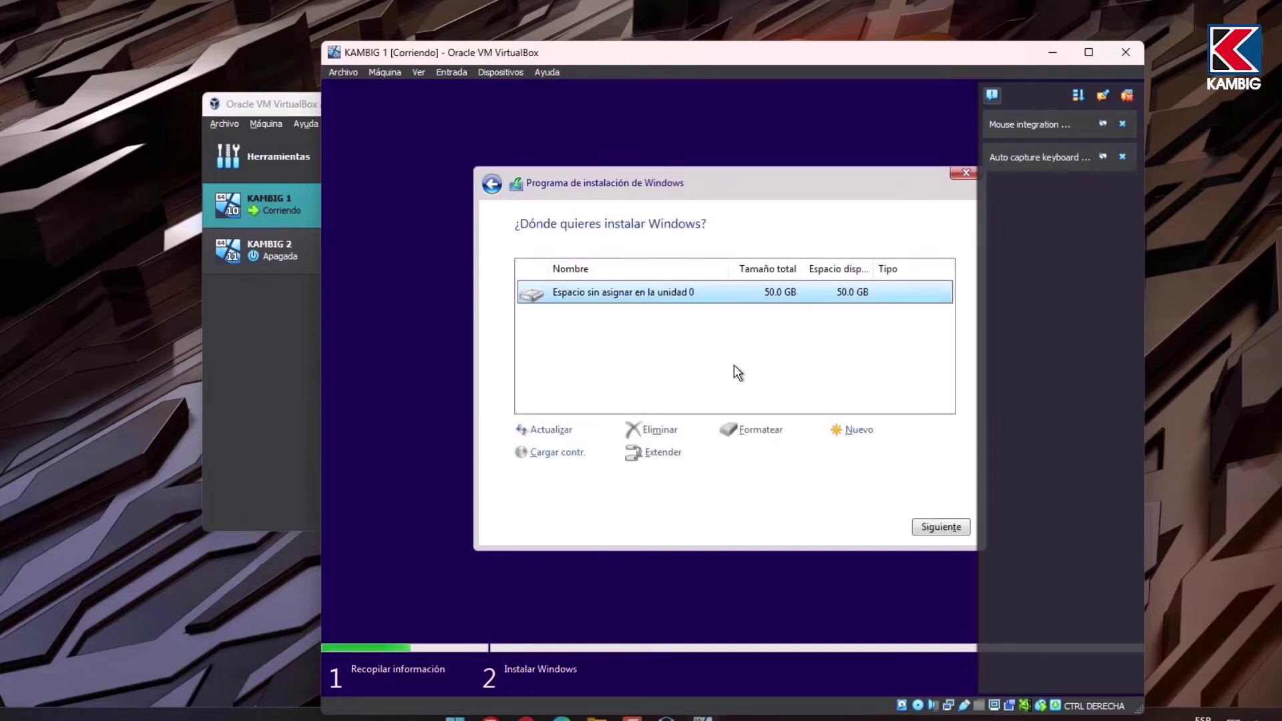
click(938, 529)
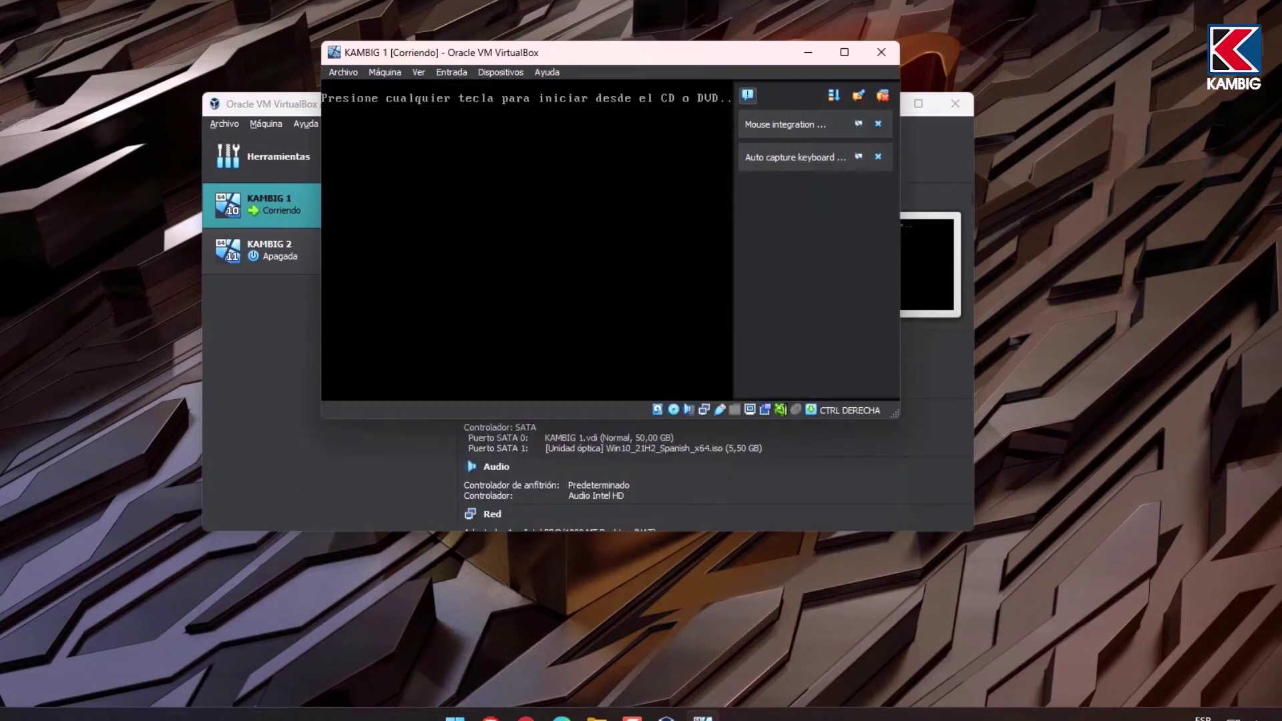
key(Return)
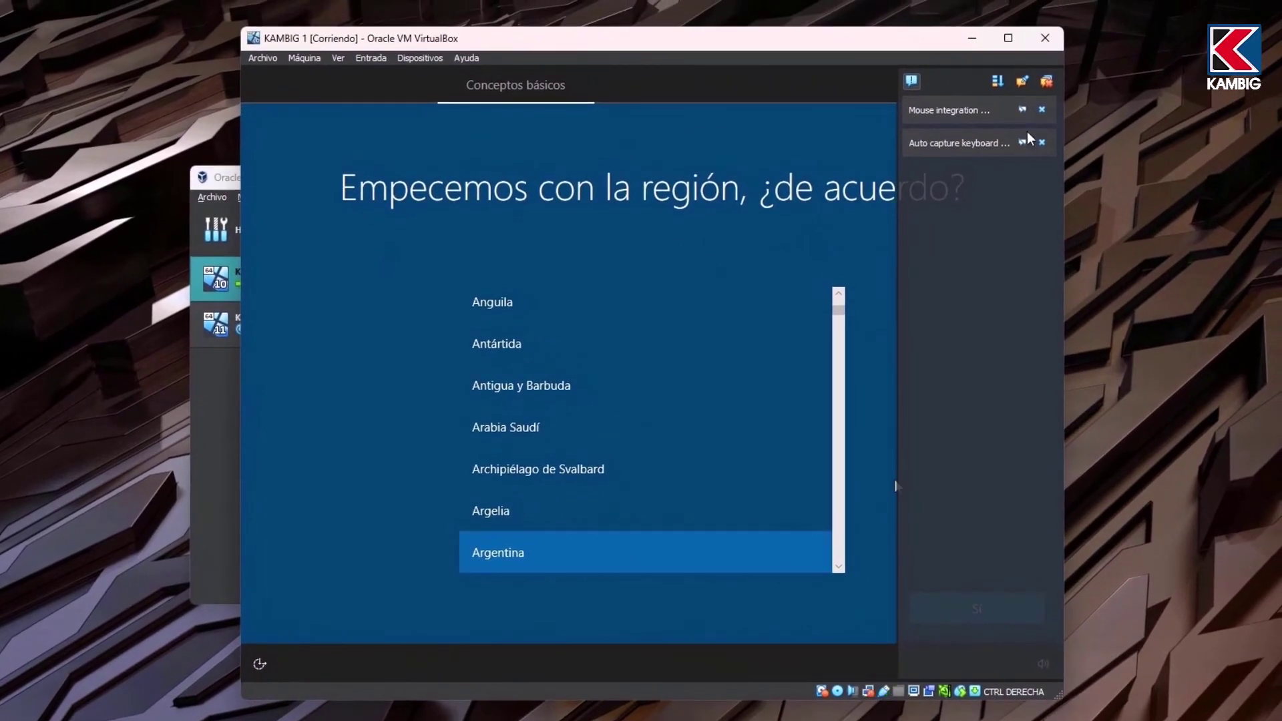
Dismiss the virtual machine notifications, then confirm Argentina as region and Latinoamérica as the only keyboard layout.
click(1041, 111)
click(1041, 110)
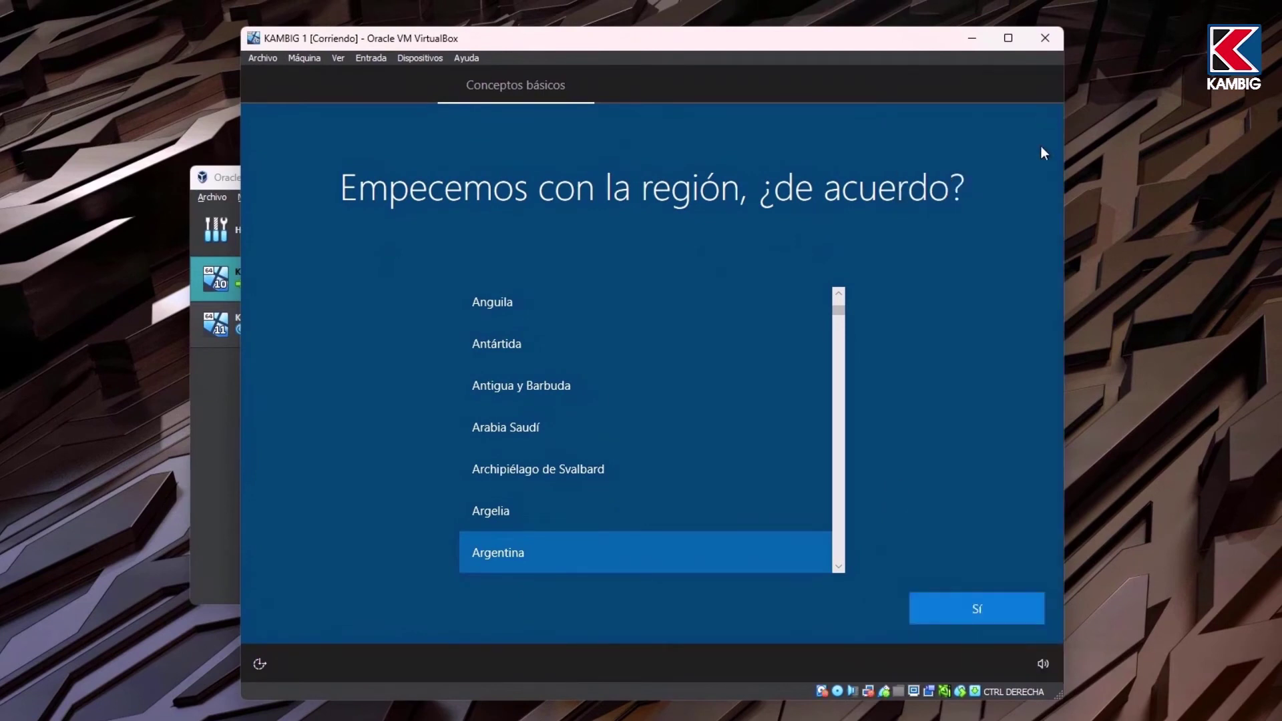
click(947, 614)
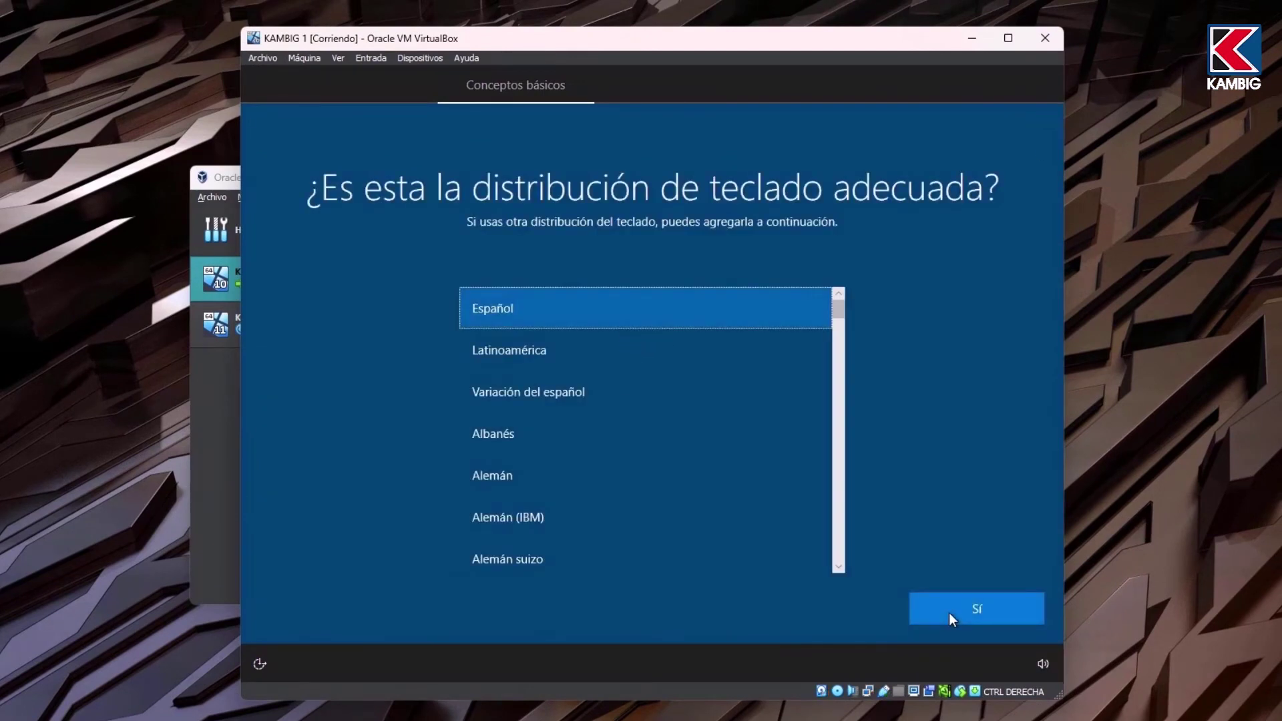
click(668, 350)
click(964, 607)
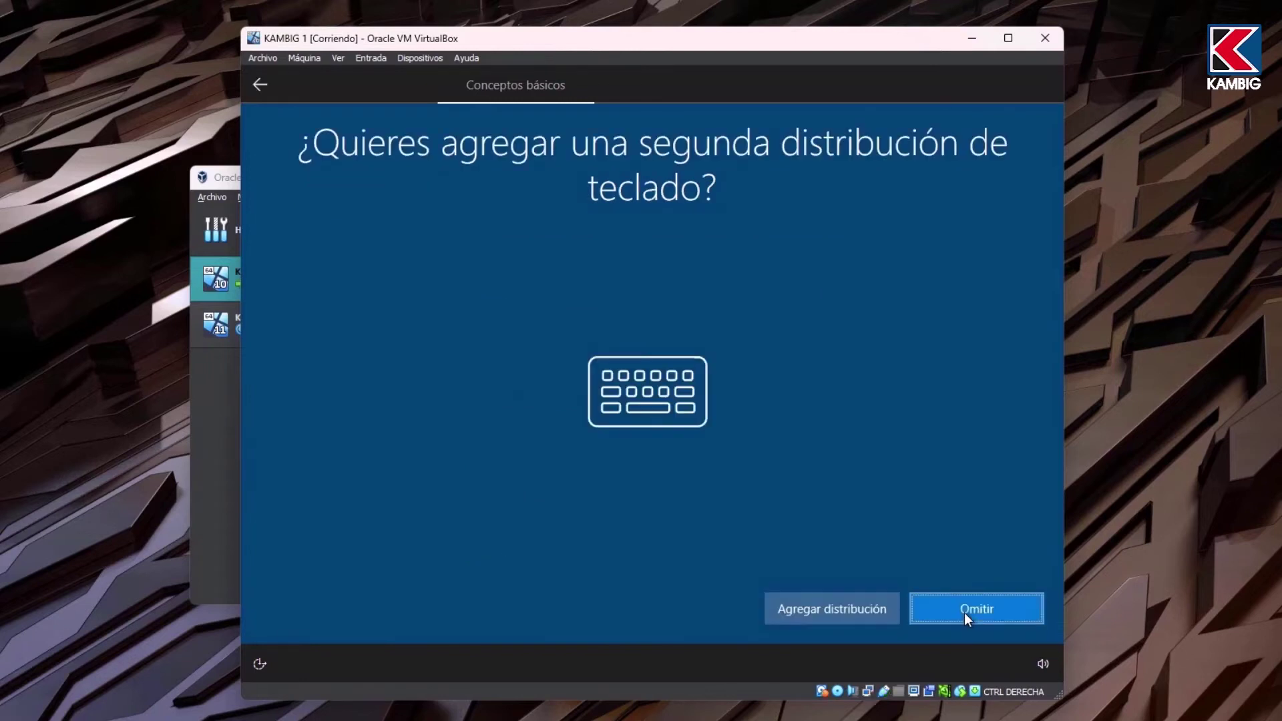
click(1001, 607)
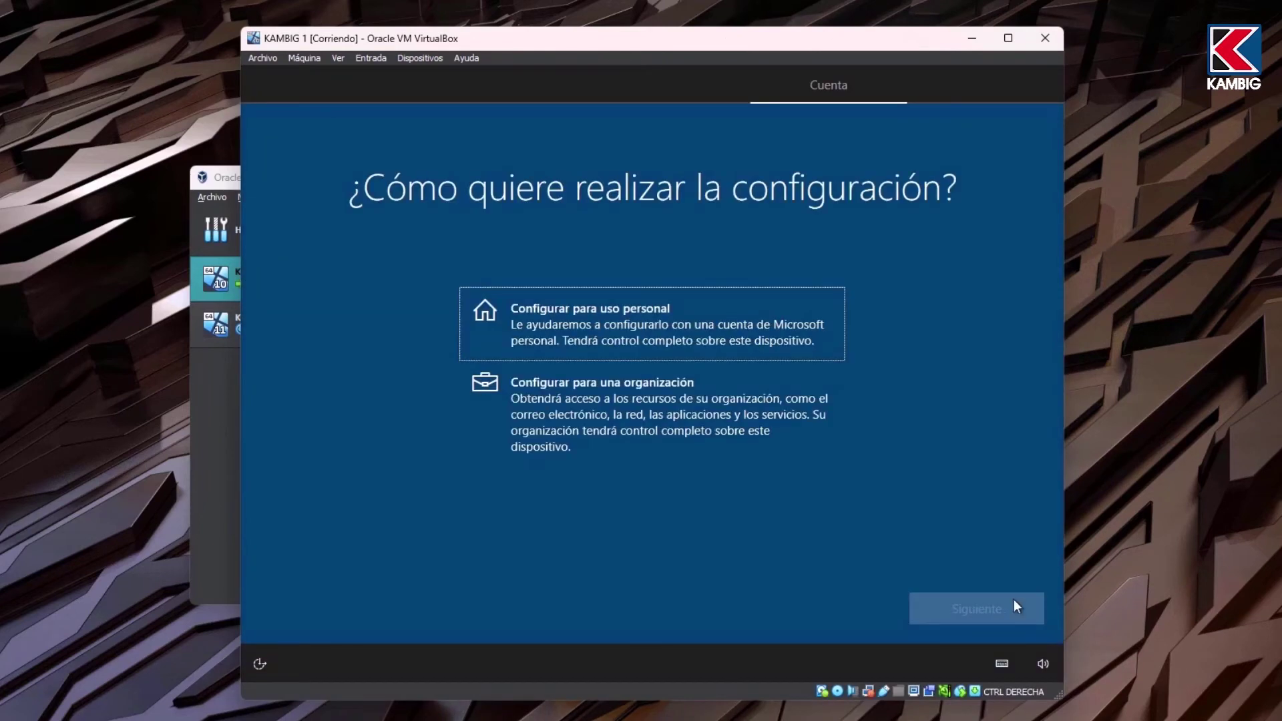
Set the device up for personal use with an offline account and the limited experience.
click(615, 330)
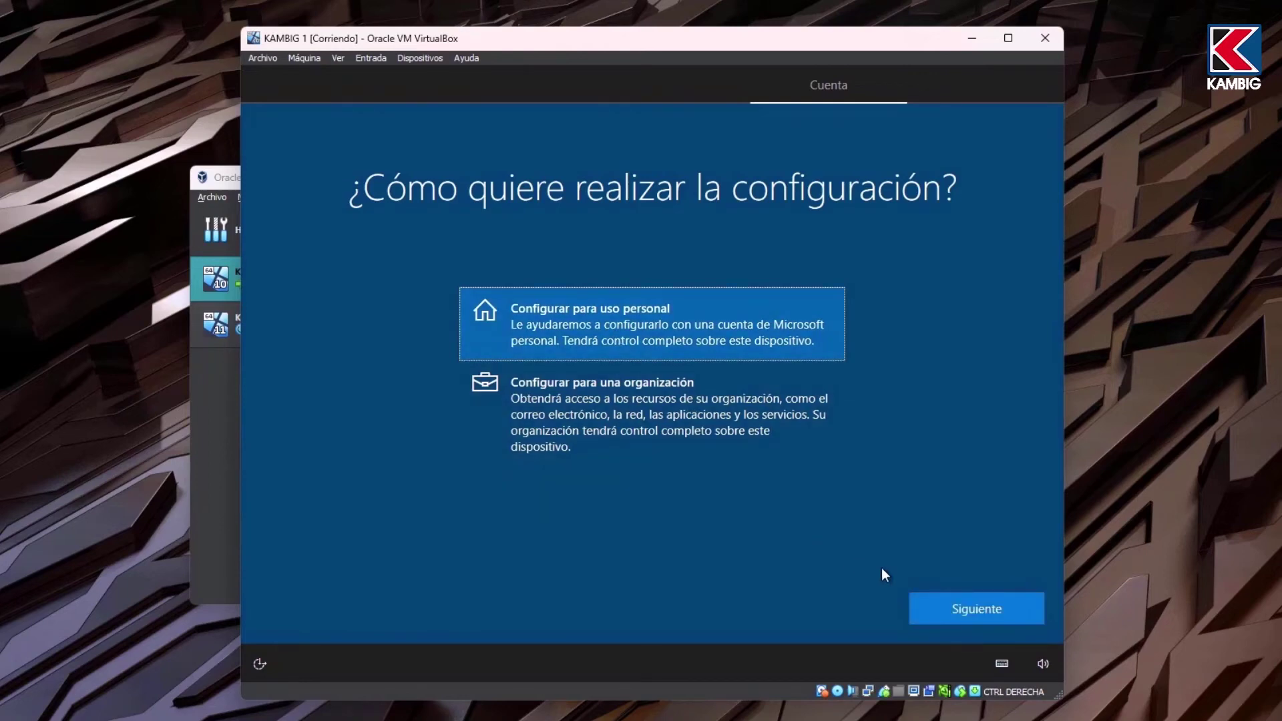
click(941, 618)
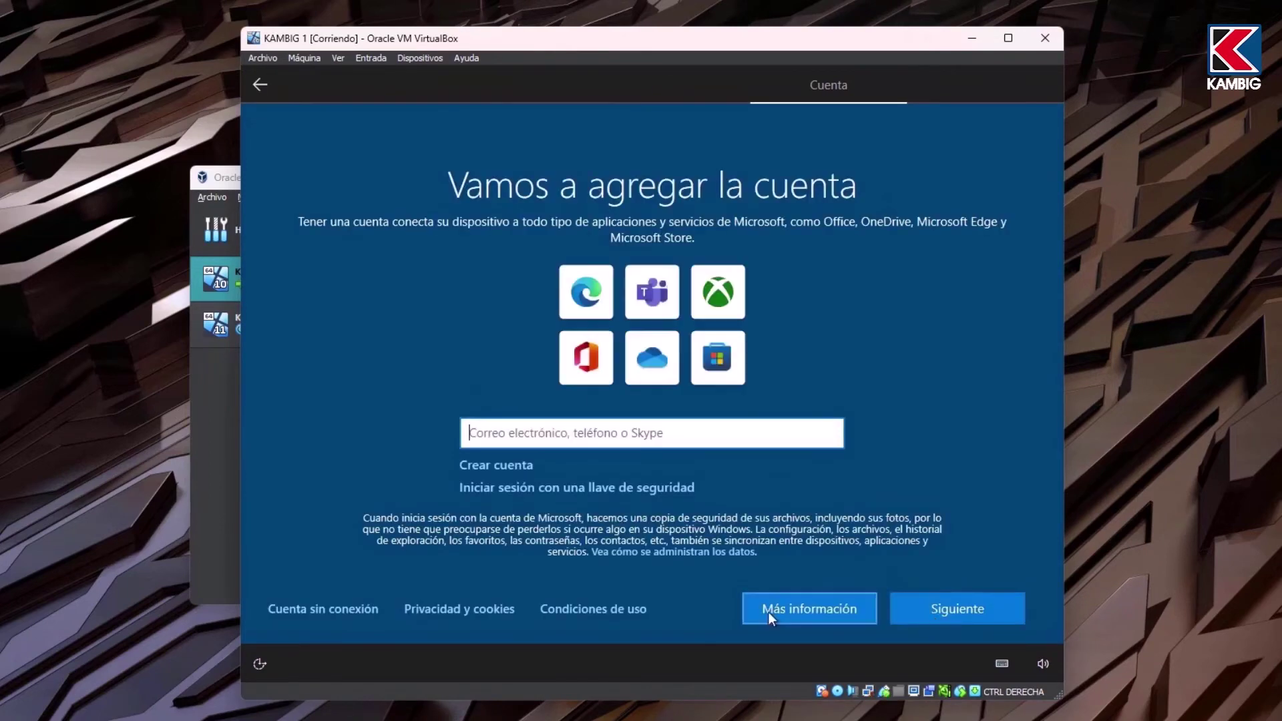
click(341, 610)
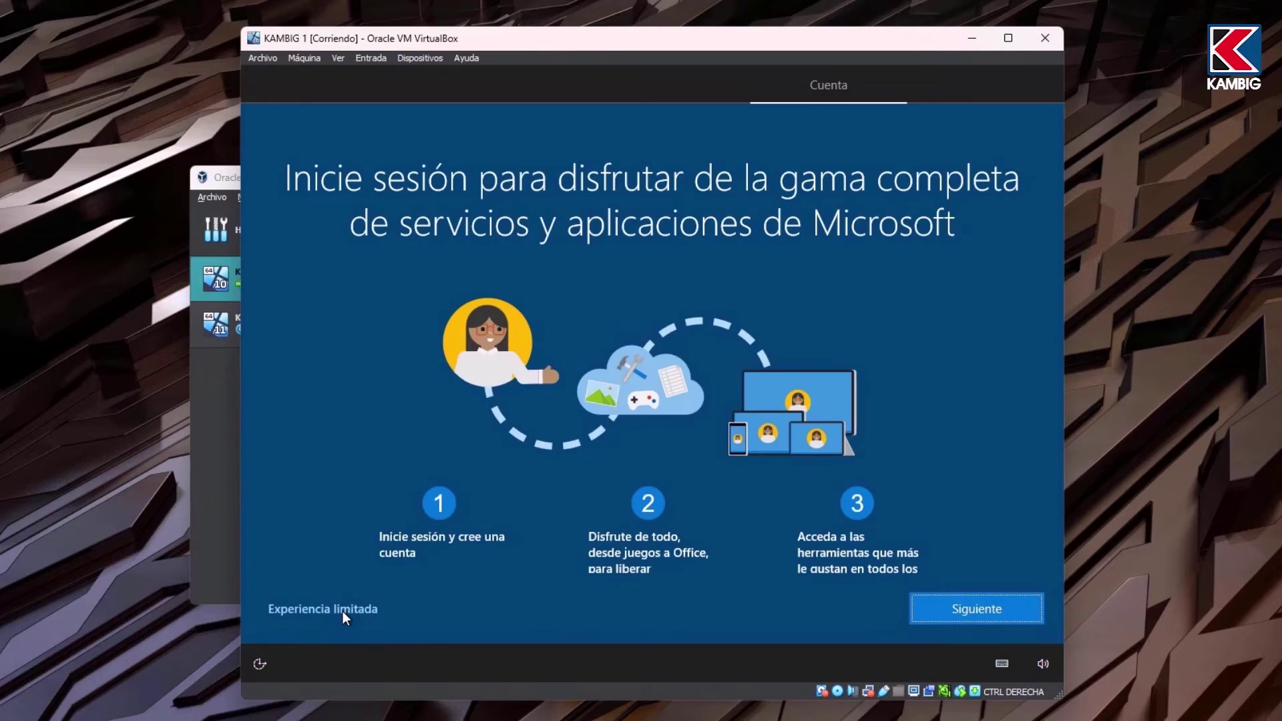
click(343, 611)
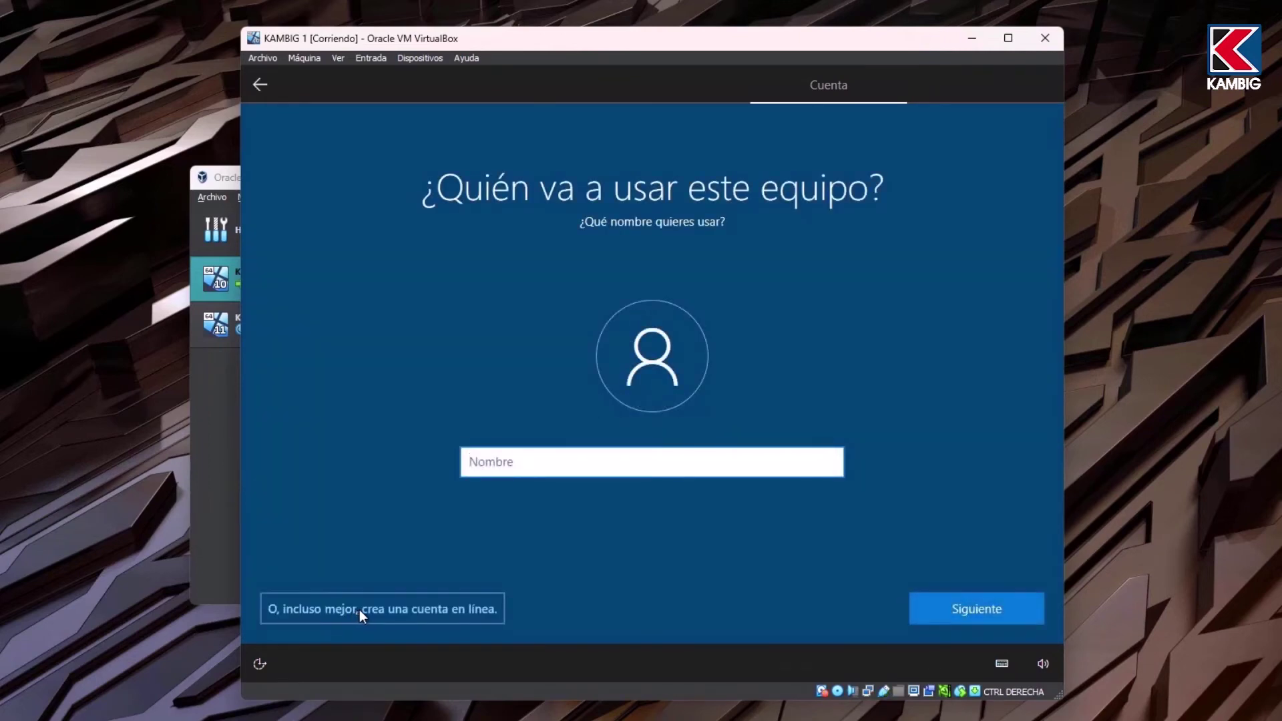
Enter the user's first name for the local account and continue through the account setup.
text(Allan)
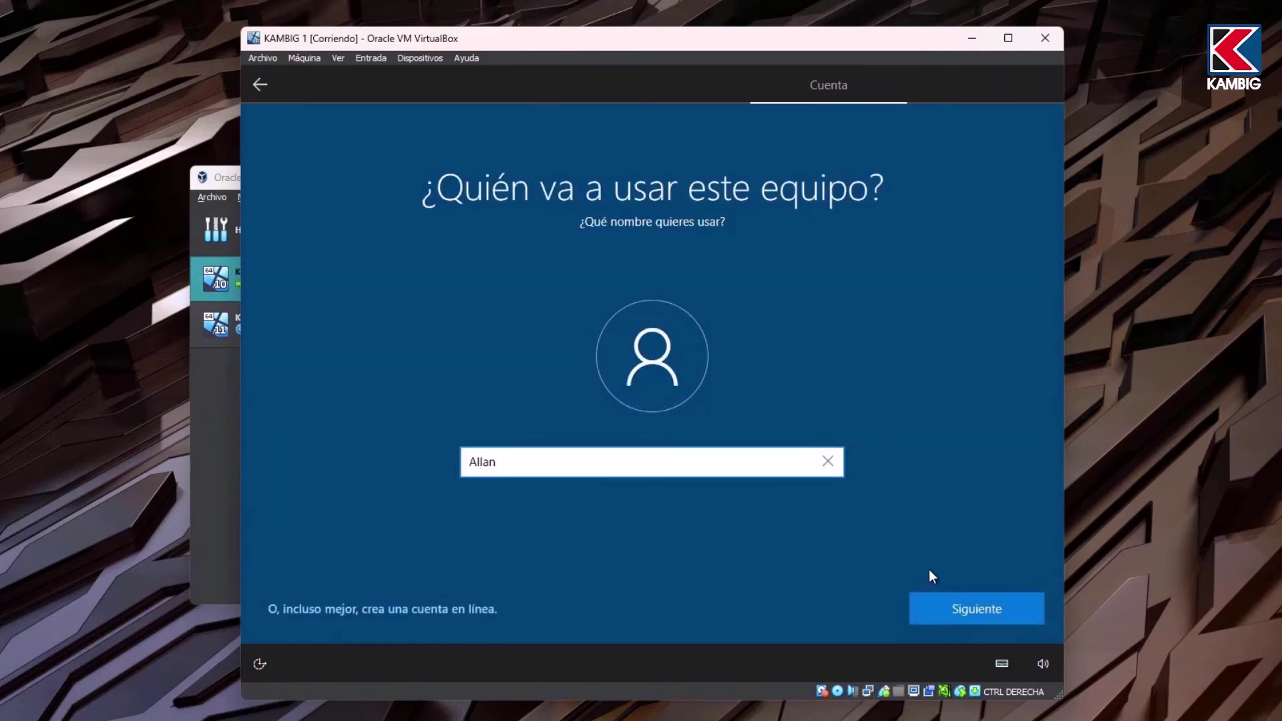
click(929, 609)
click(948, 621)
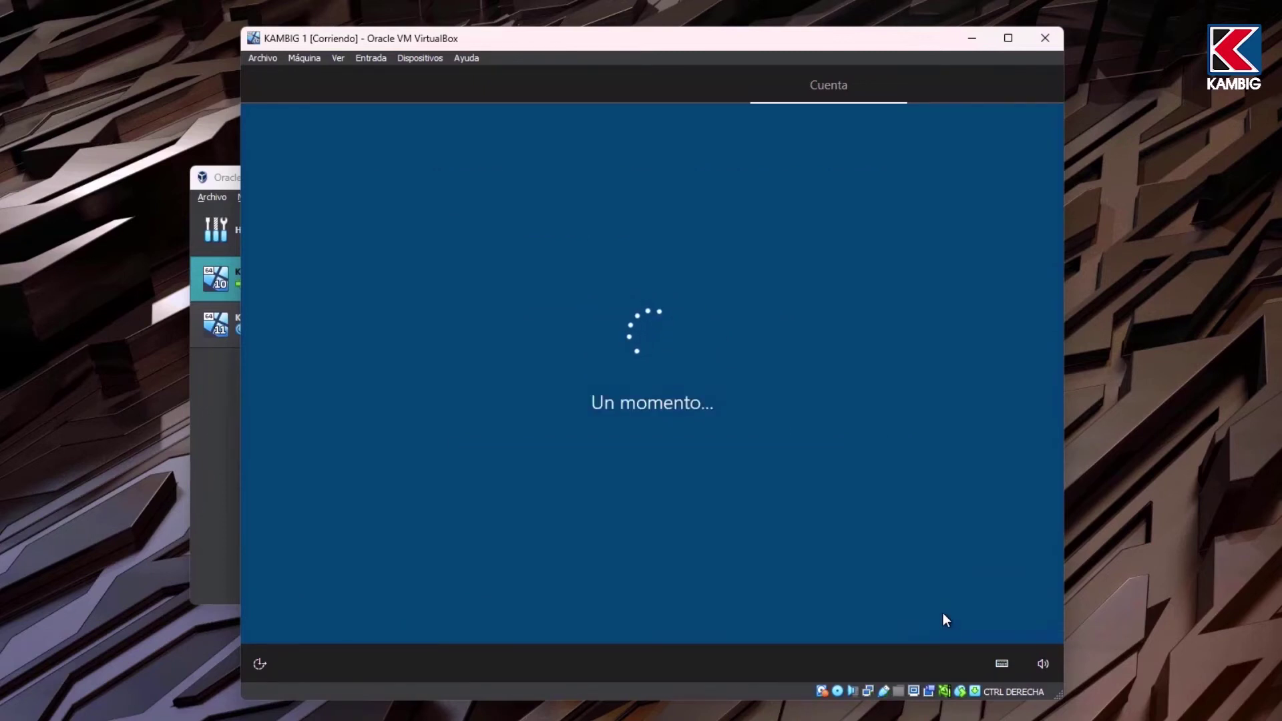
Switch off location, optional diagnostics, find my device, handwriting, advertising ID and tailored experiences, accept, and skip the experience personalization.
click(280, 366)
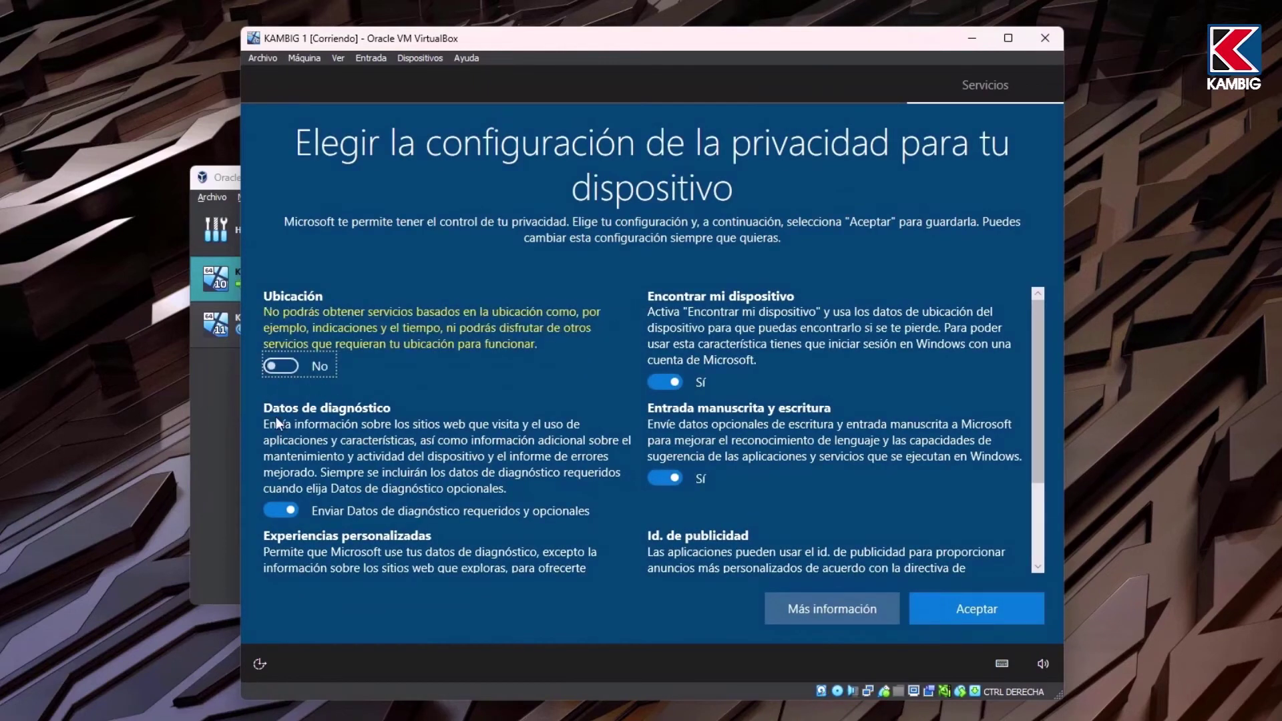
click(280, 510)
click(651, 382)
click(666, 465)
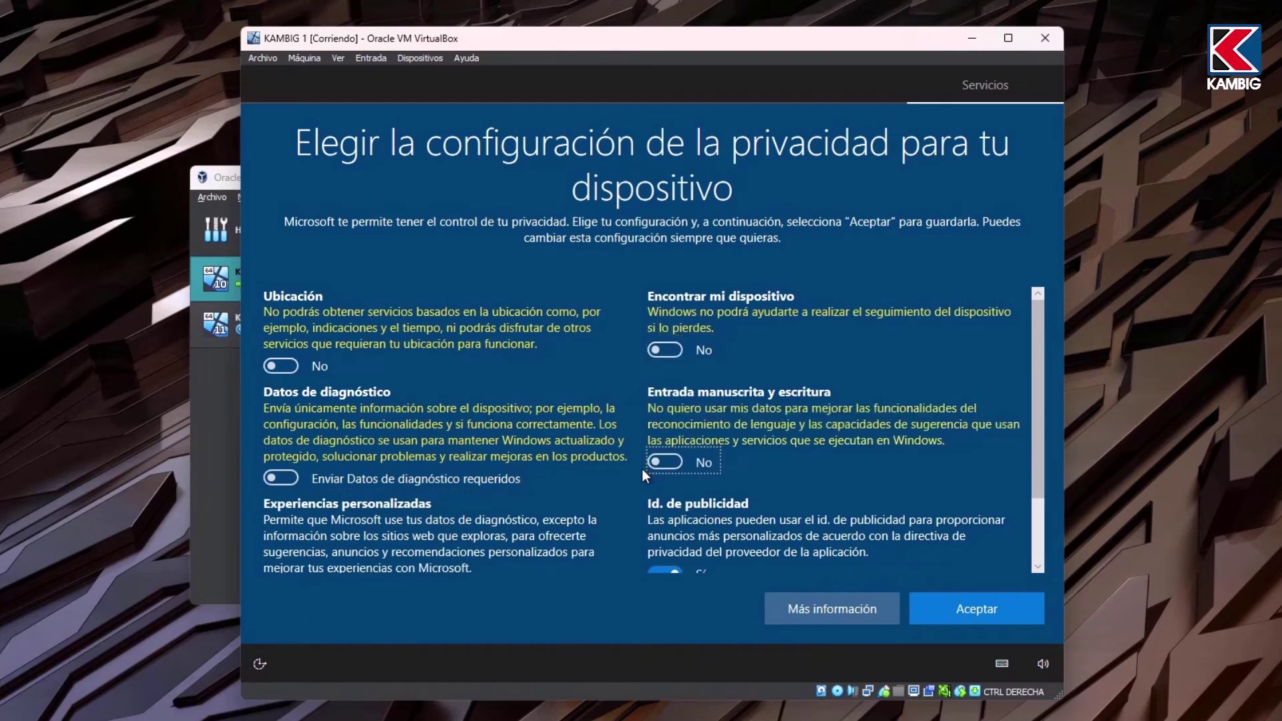
scroll(638, 434, down, 2)
click(648, 492)
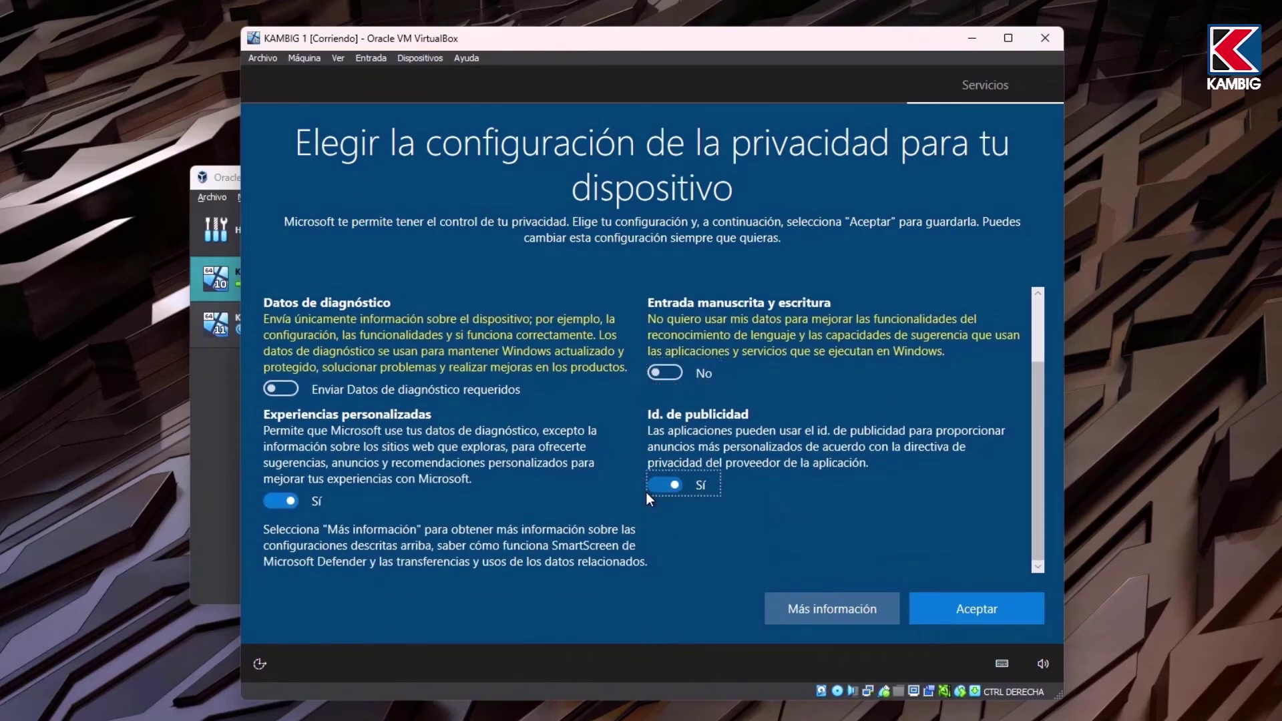
click(267, 505)
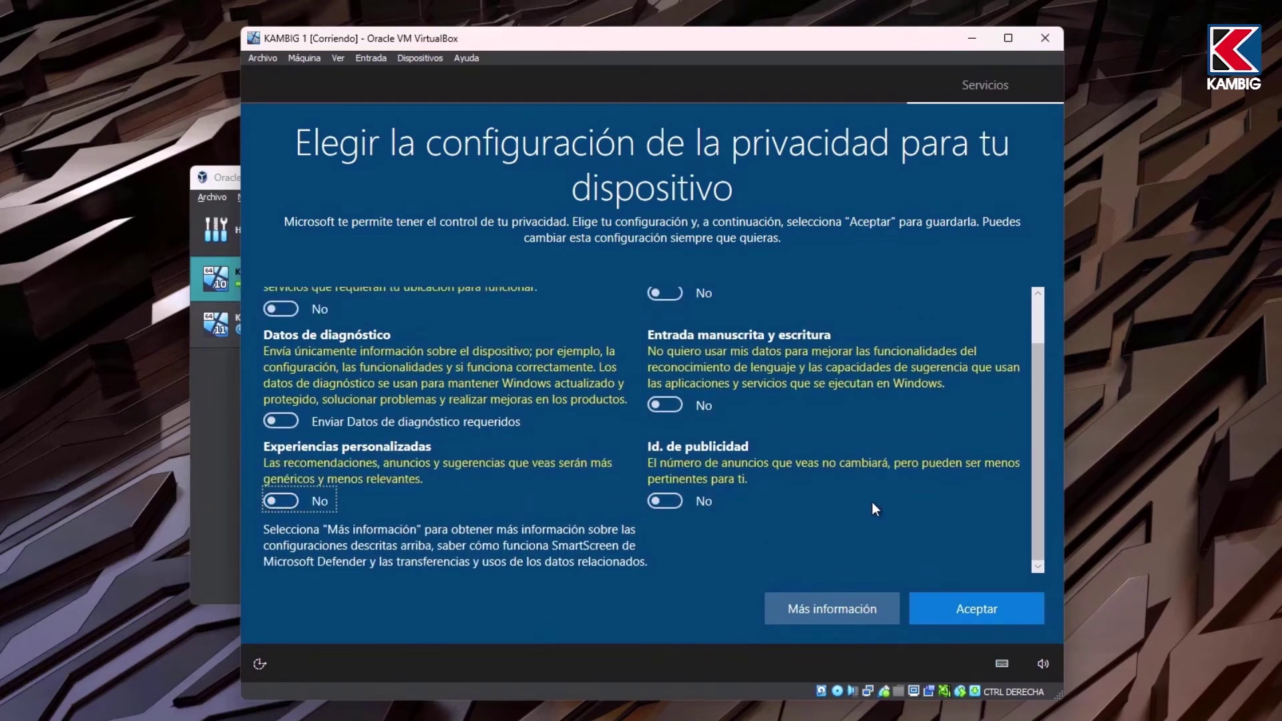
click(983, 615)
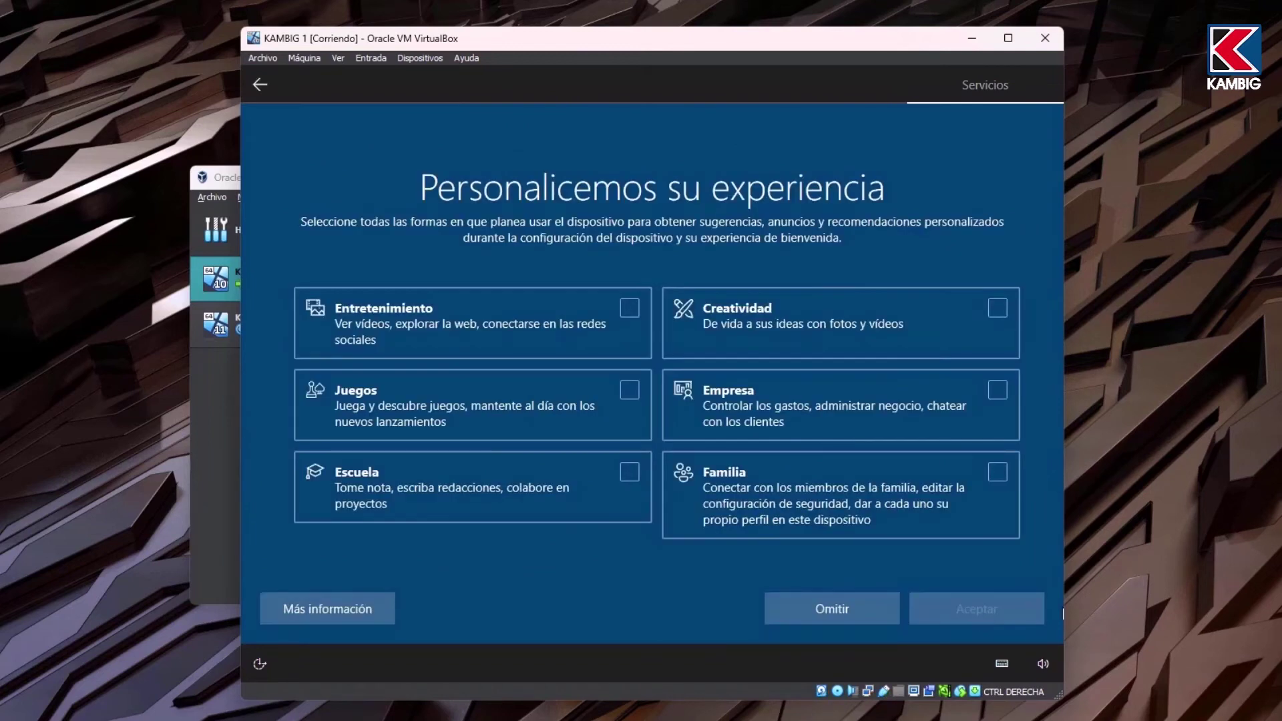
click(859, 612)
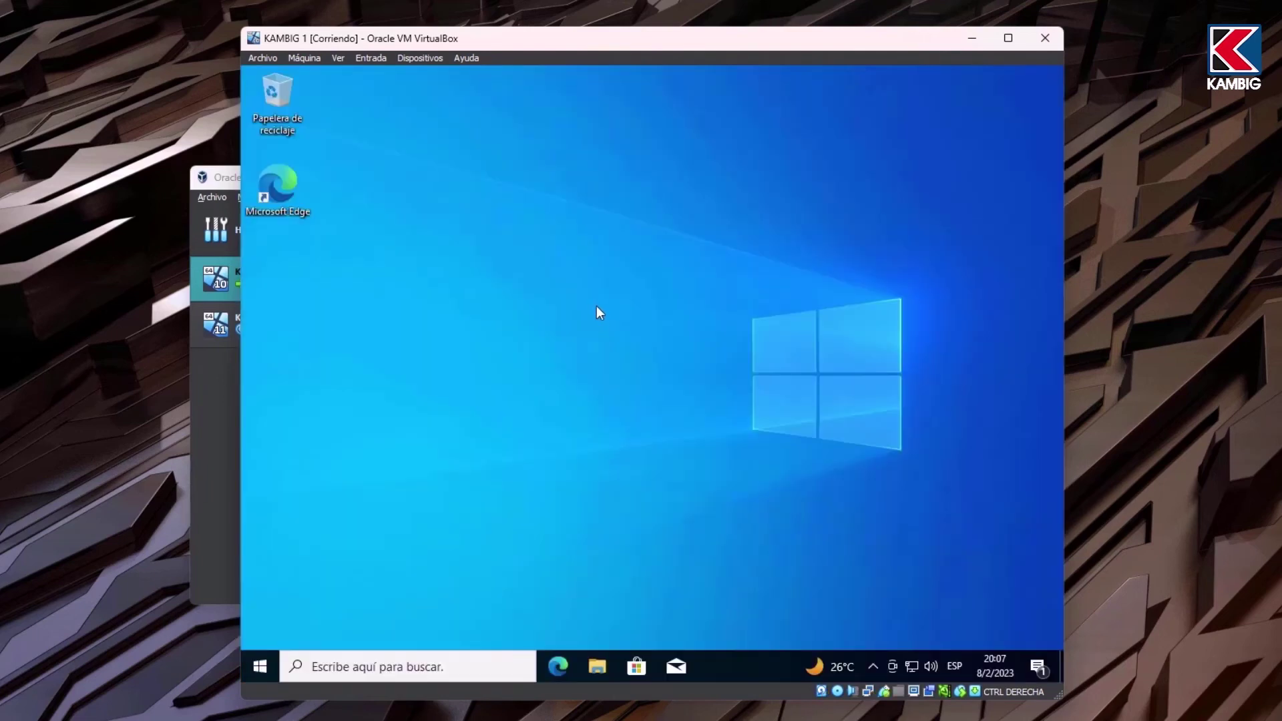
Set the Windows 10 guest's display resolution to 1152 × 864 and keep the change.
right_click(597, 307)
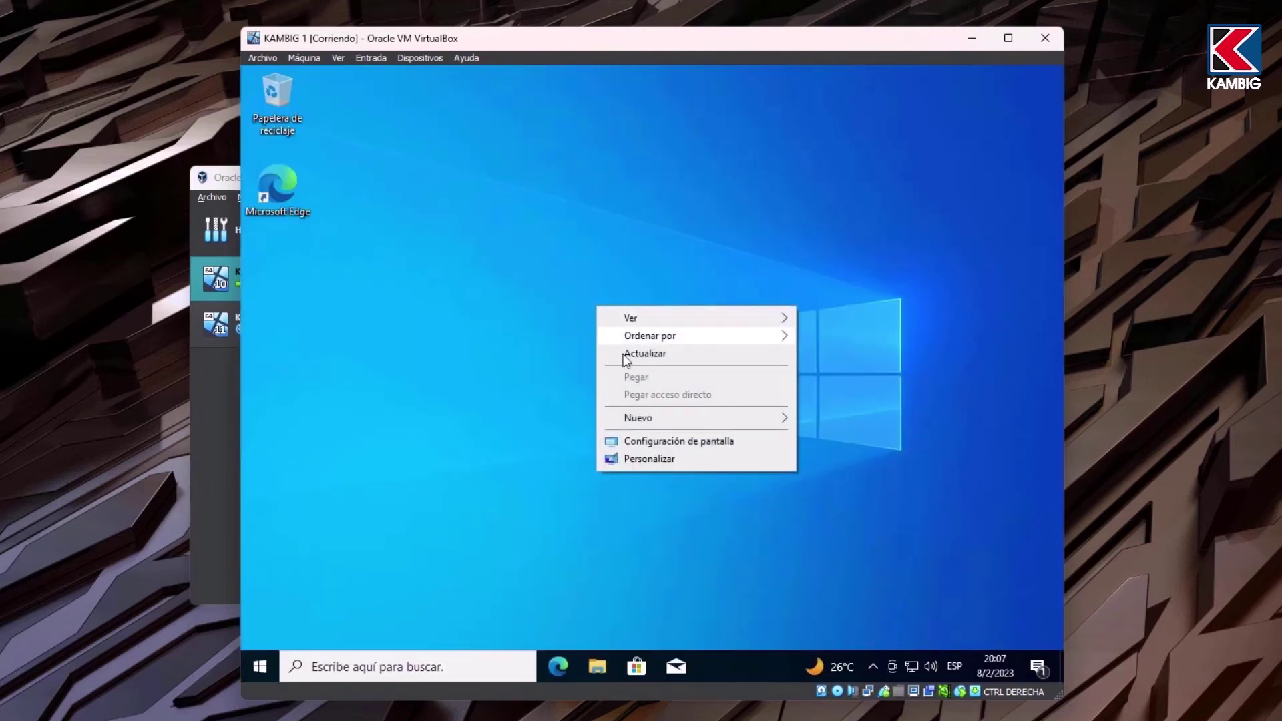
click(676, 440)
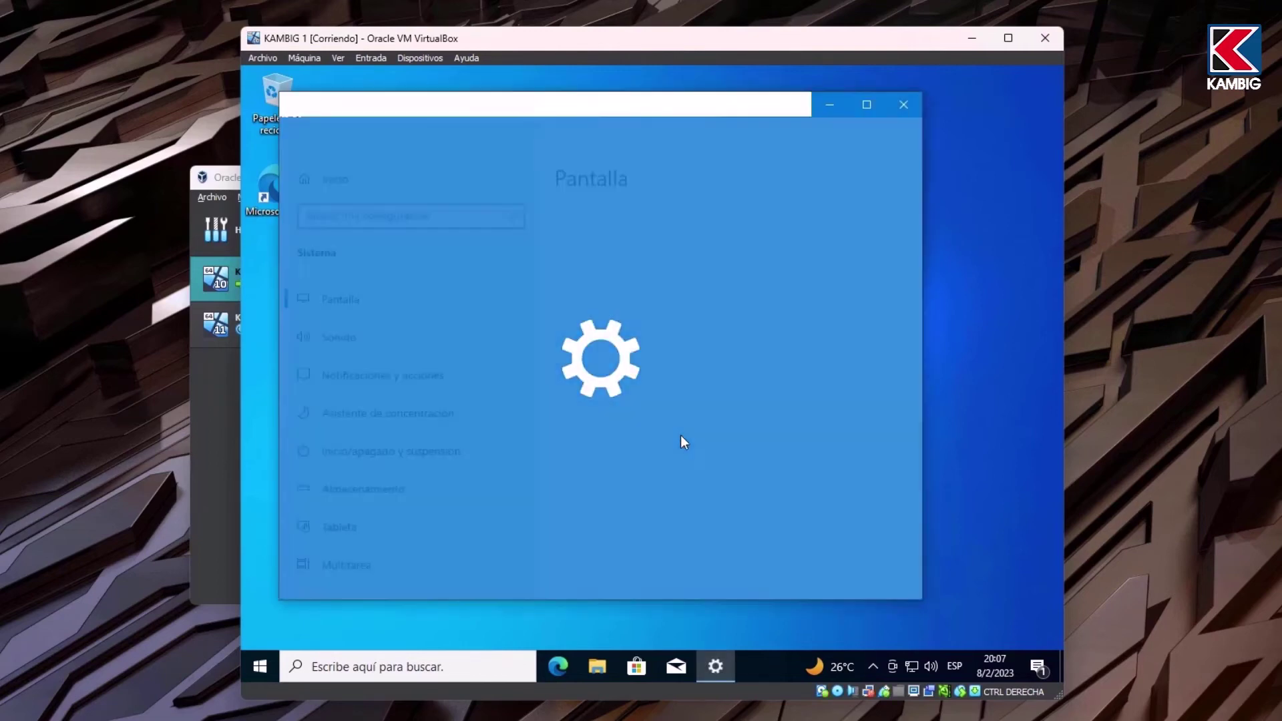
scroll(586, 417, down, 5)
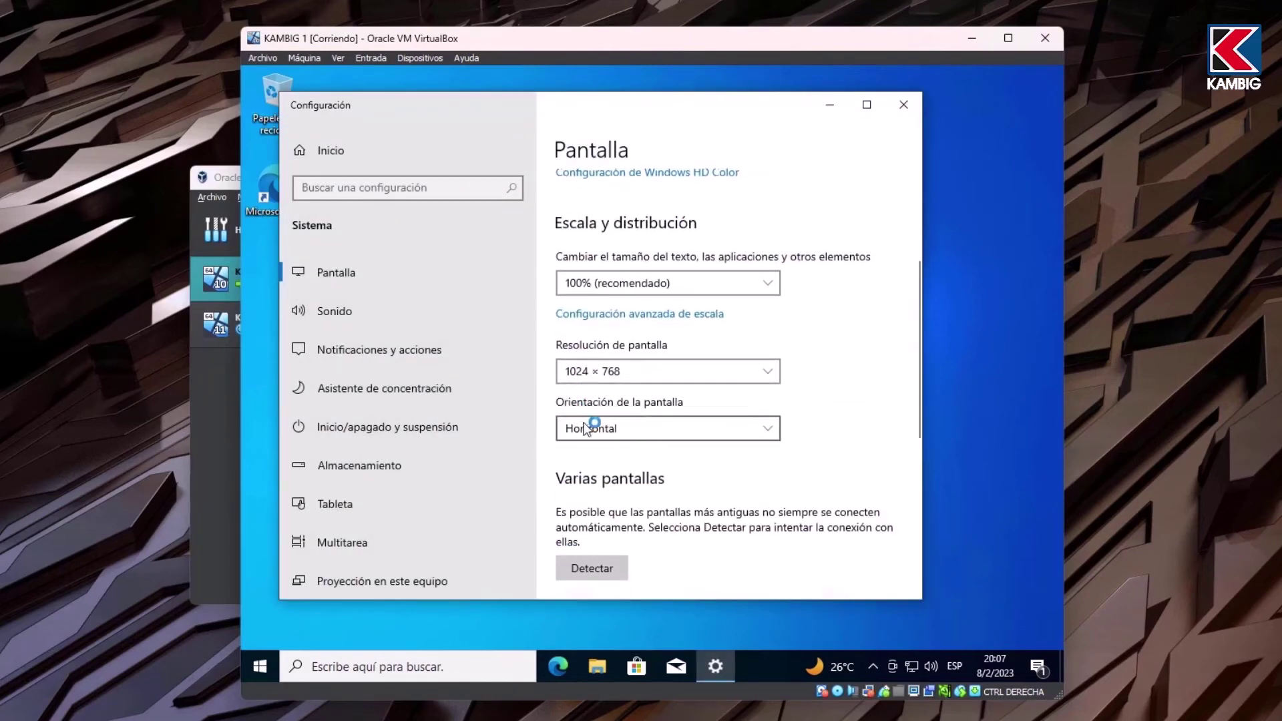
click(775, 375)
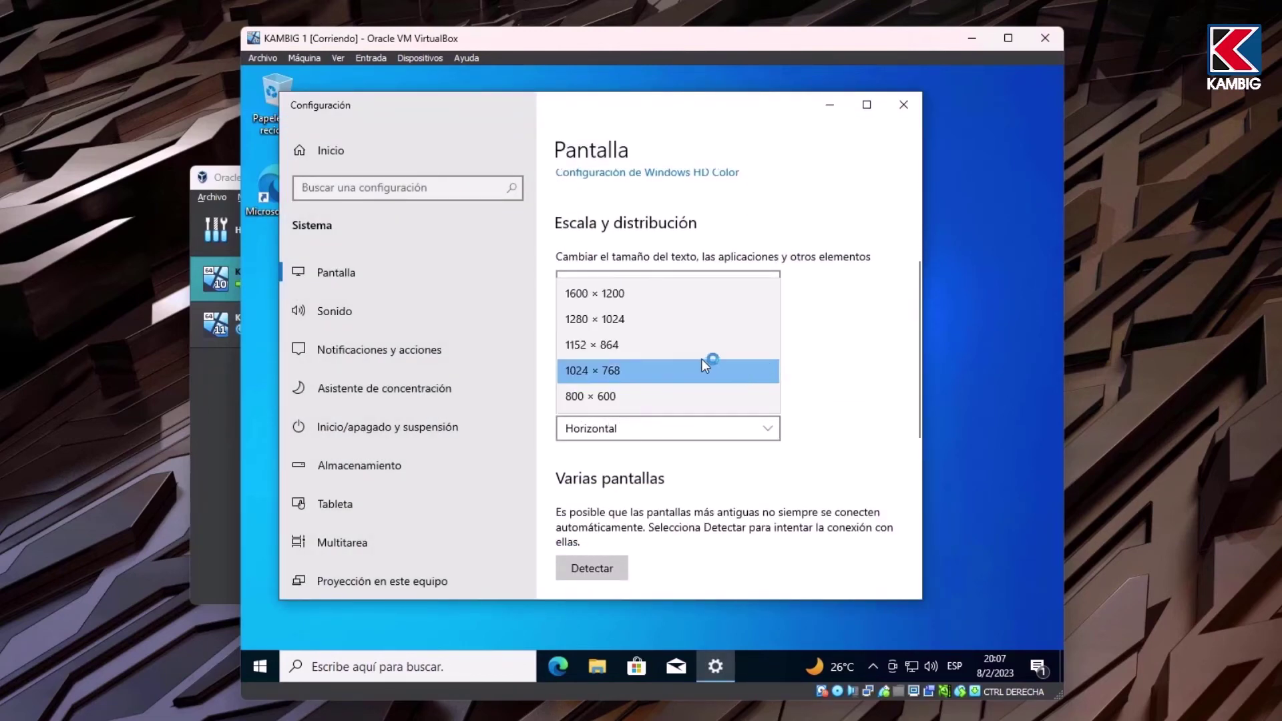
click(614, 344)
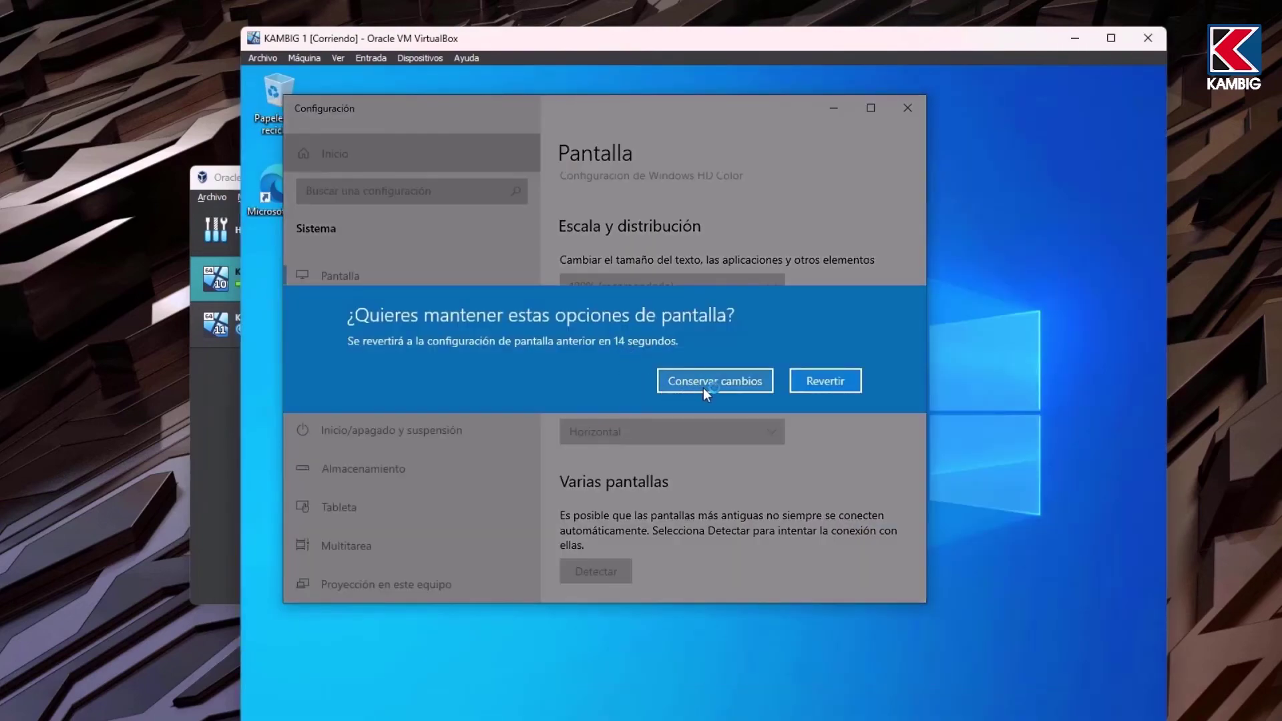
click(705, 386)
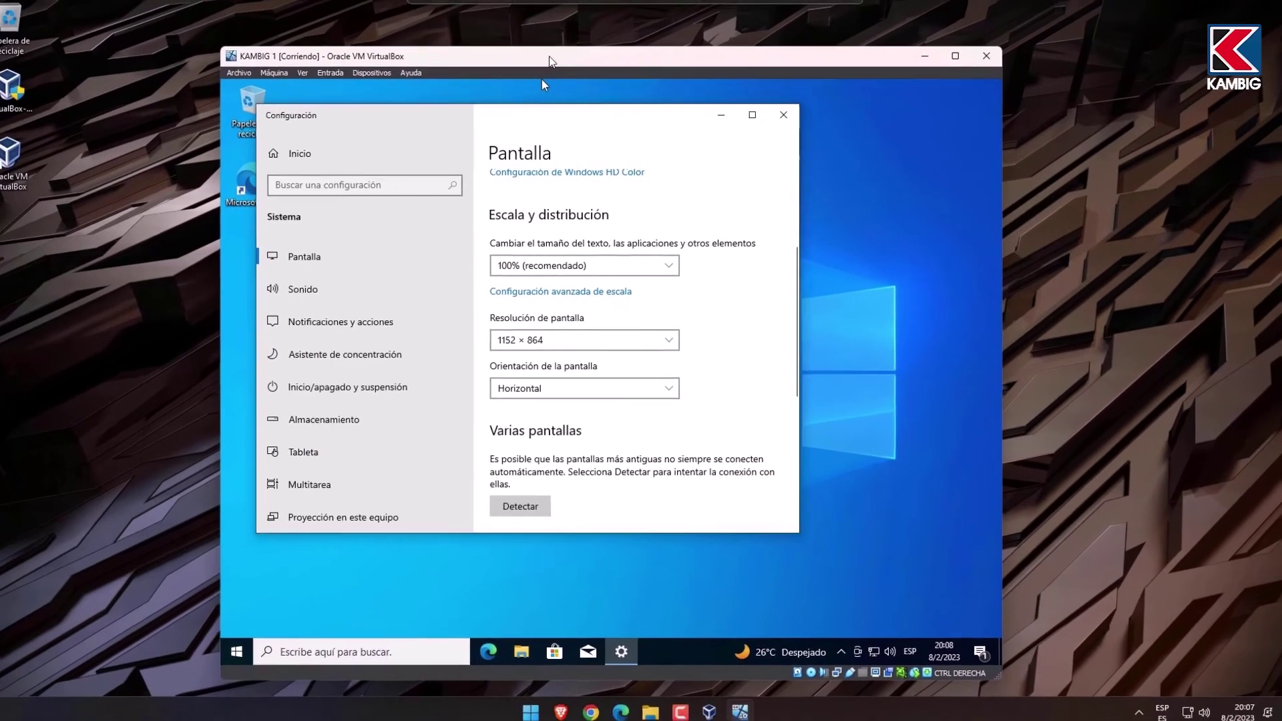
Close the guest's display settings and open Microsoft Edge from its desktop.
click(933, 135)
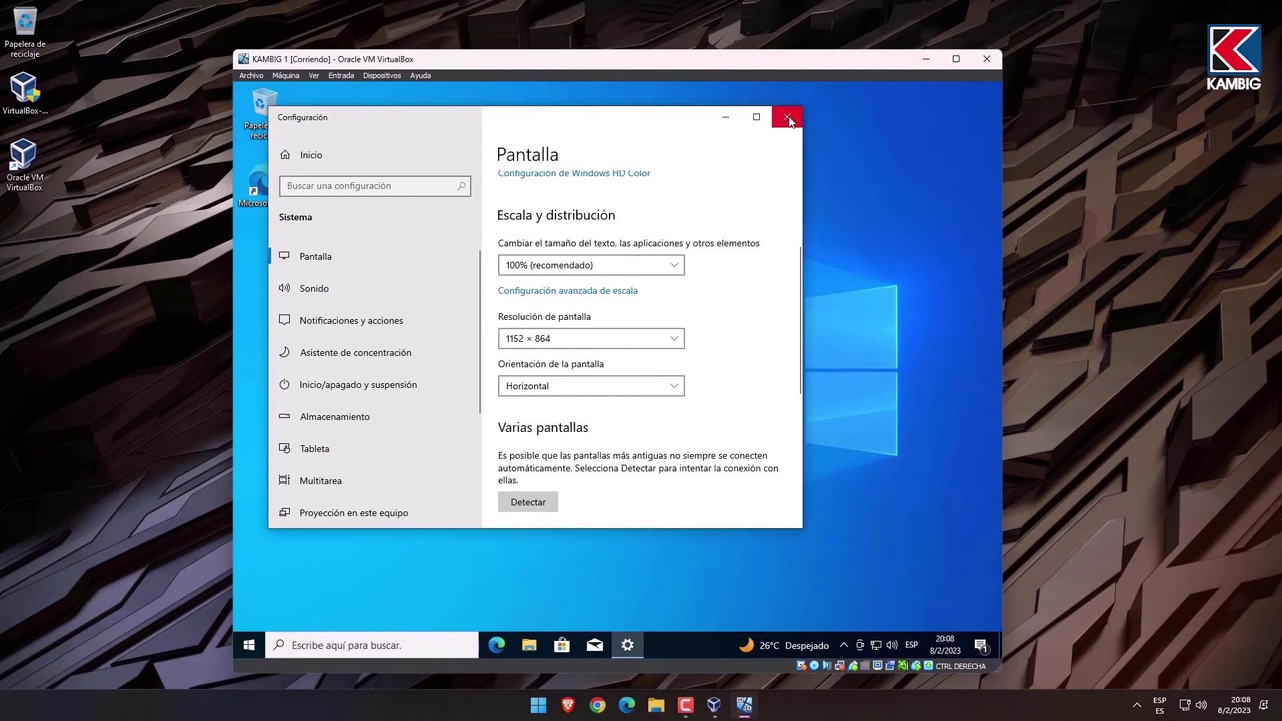
click(787, 117)
double_click(257, 191)
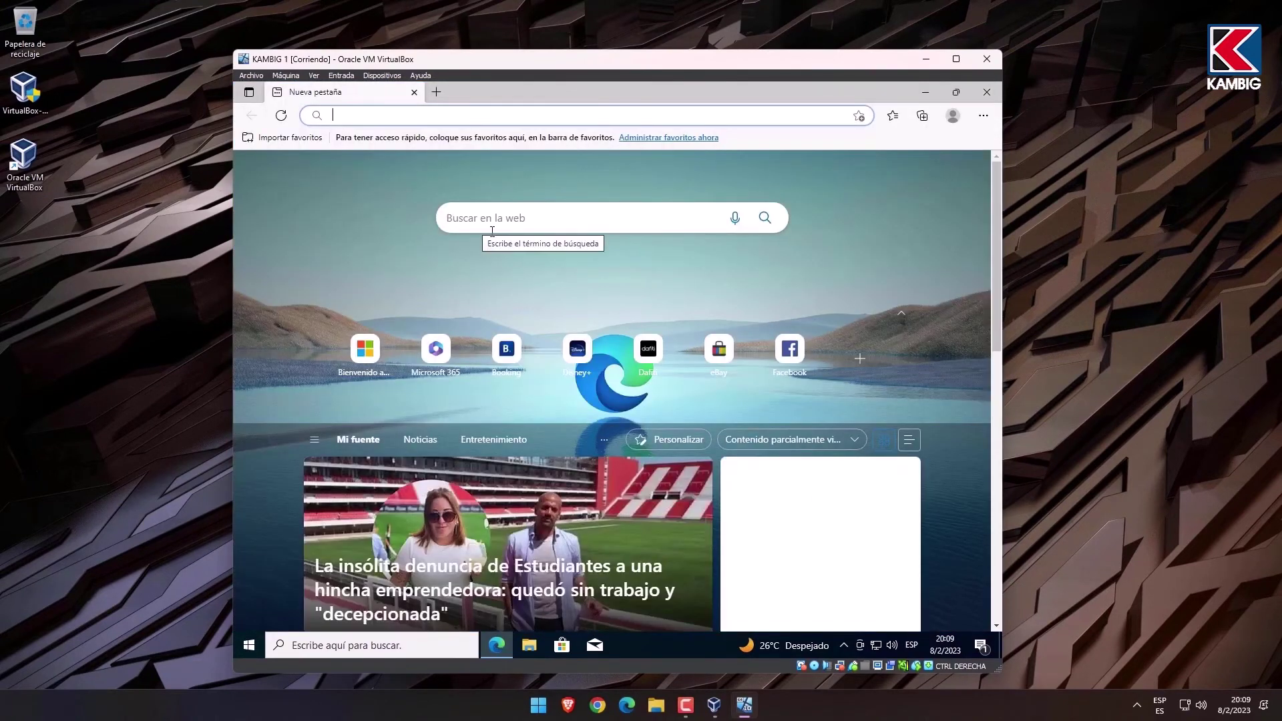
Search the web for "virtualbox" in the Windows 10 guest's browser to try the internet connection.
click(510, 222)
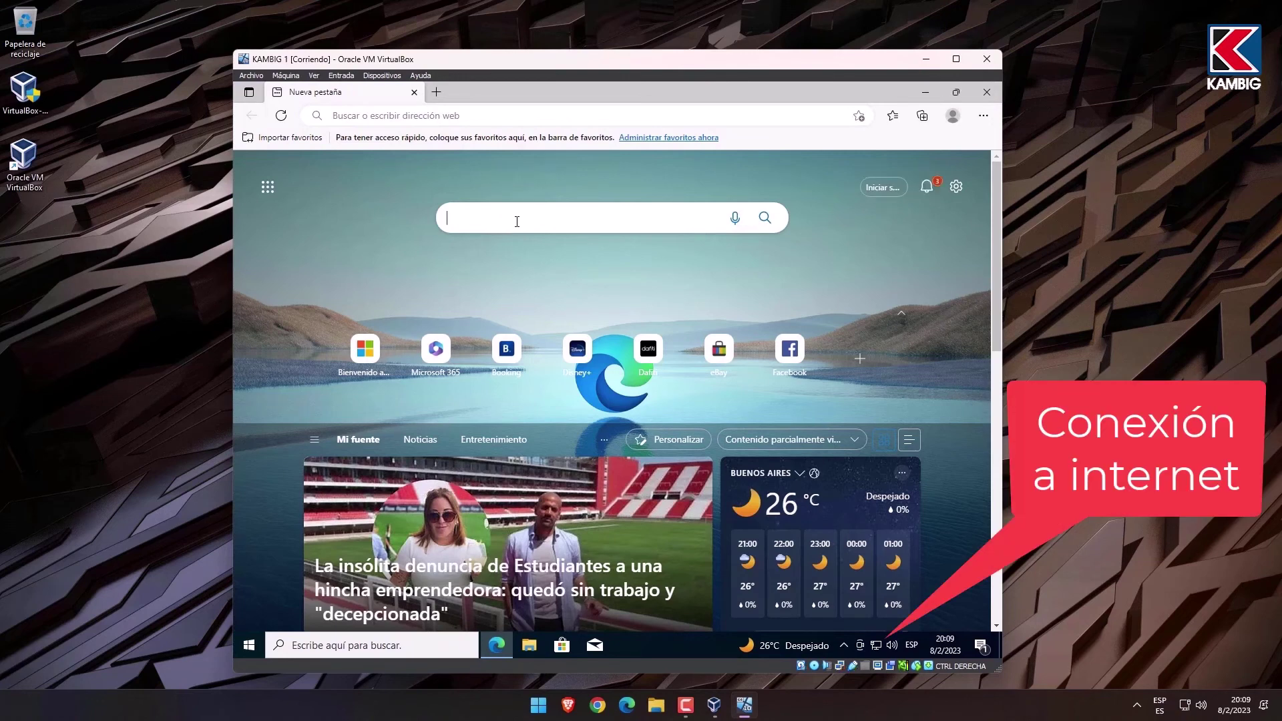
text(v)
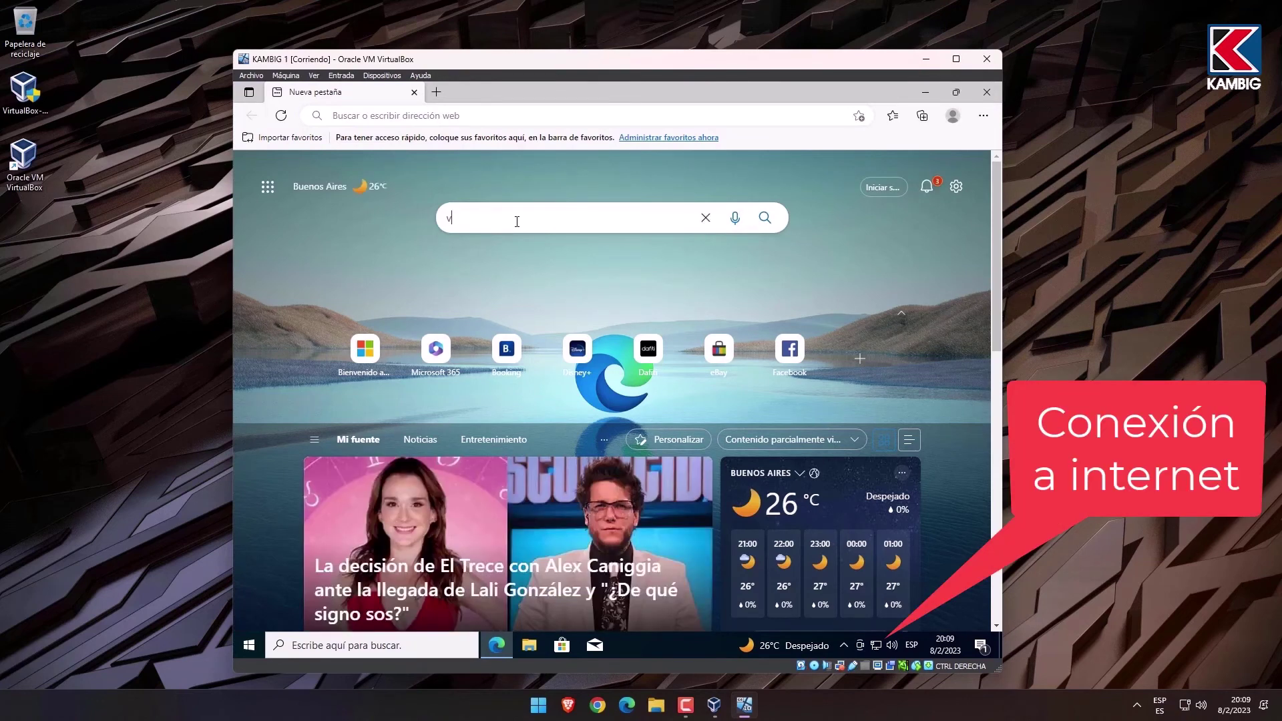
text(irtualb)
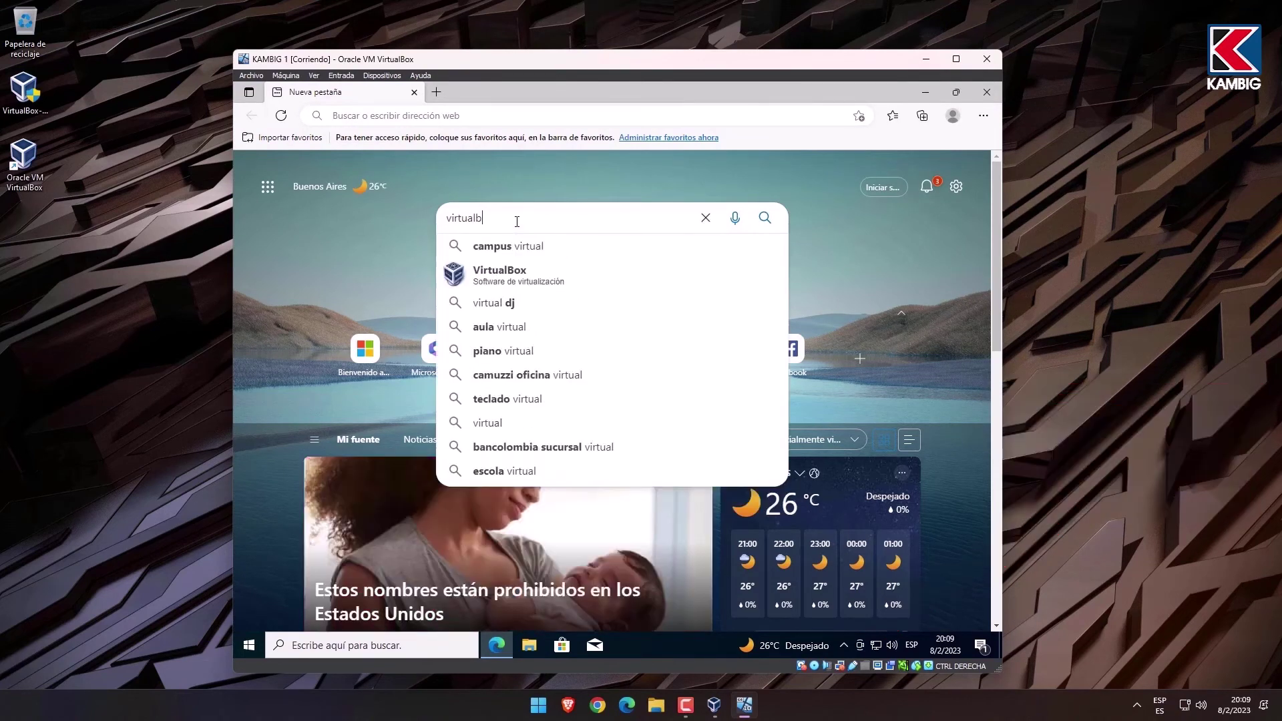
text(ox)
key(Return)
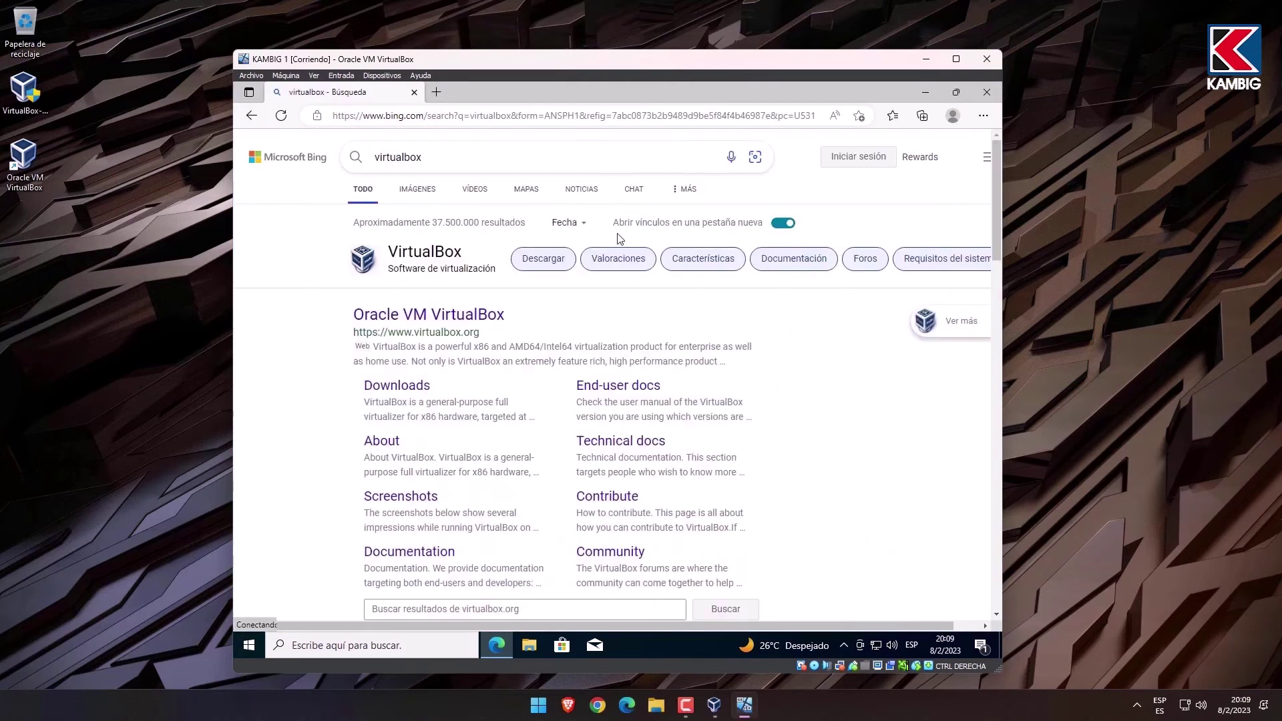
Open the Oracle VM VirtualBox site from the search results, and close its tab and the browser.
mouse_move(485, 327)
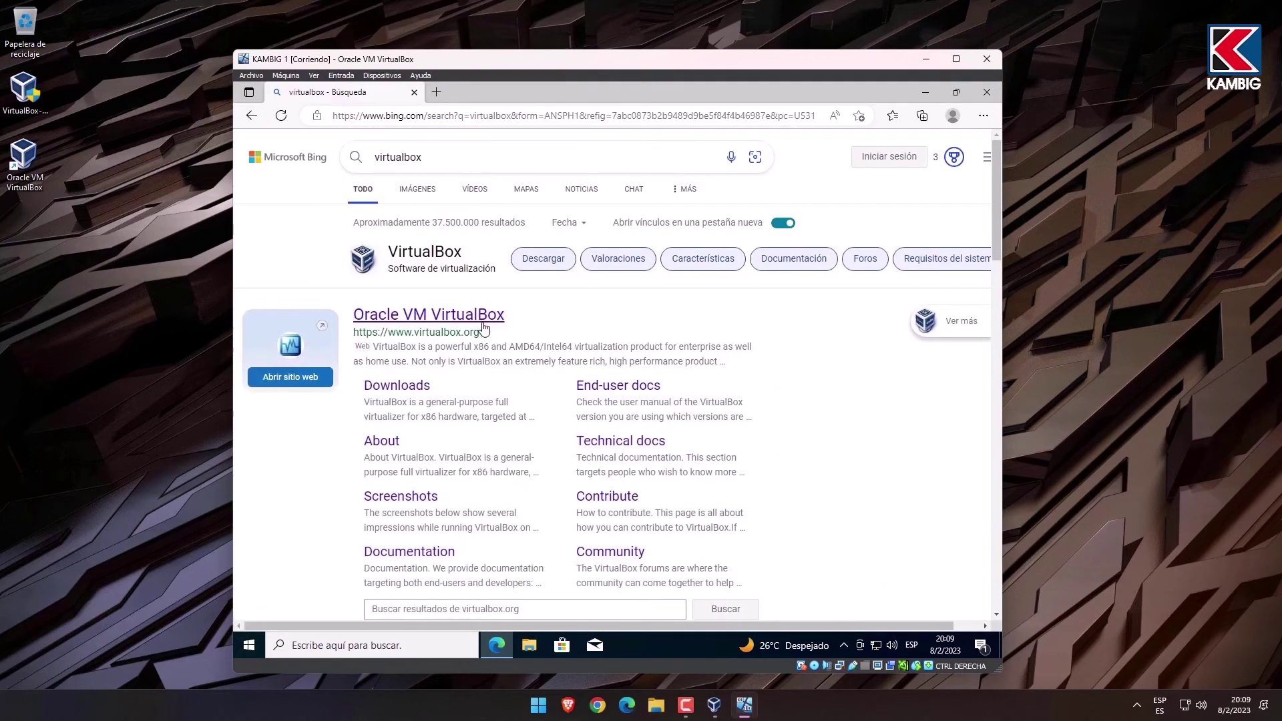
click(488, 320)
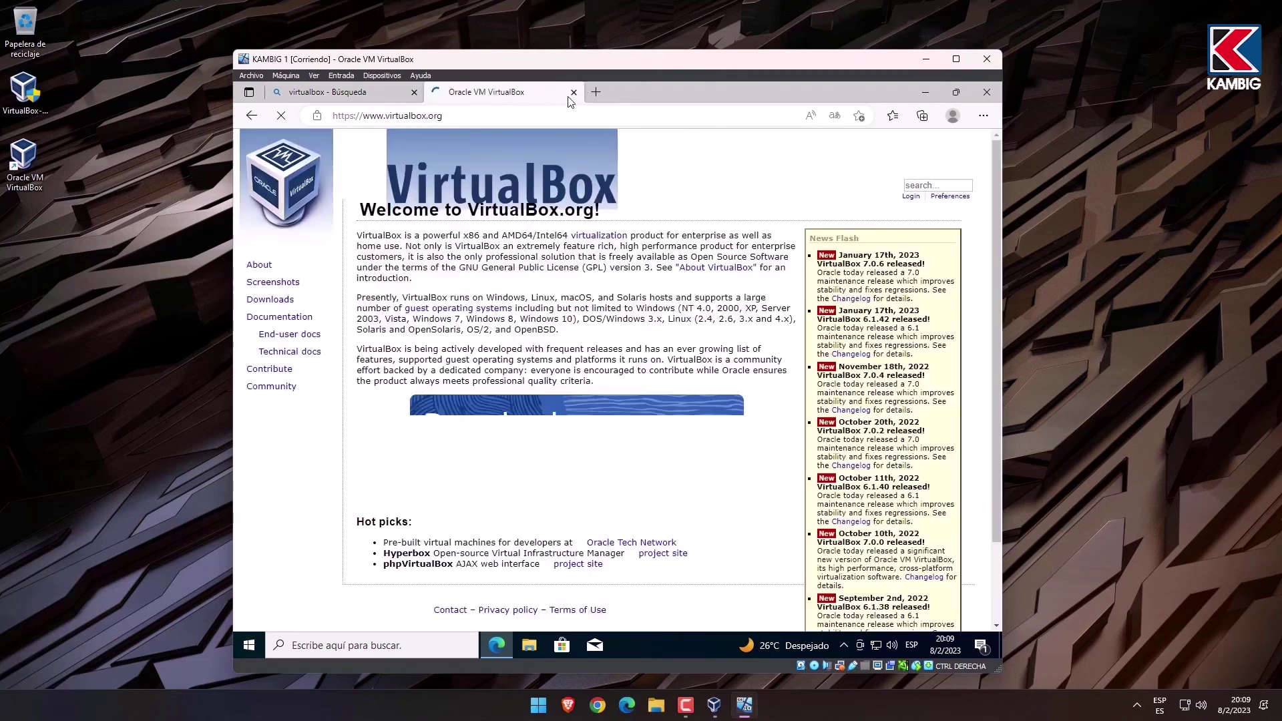
click(574, 92)
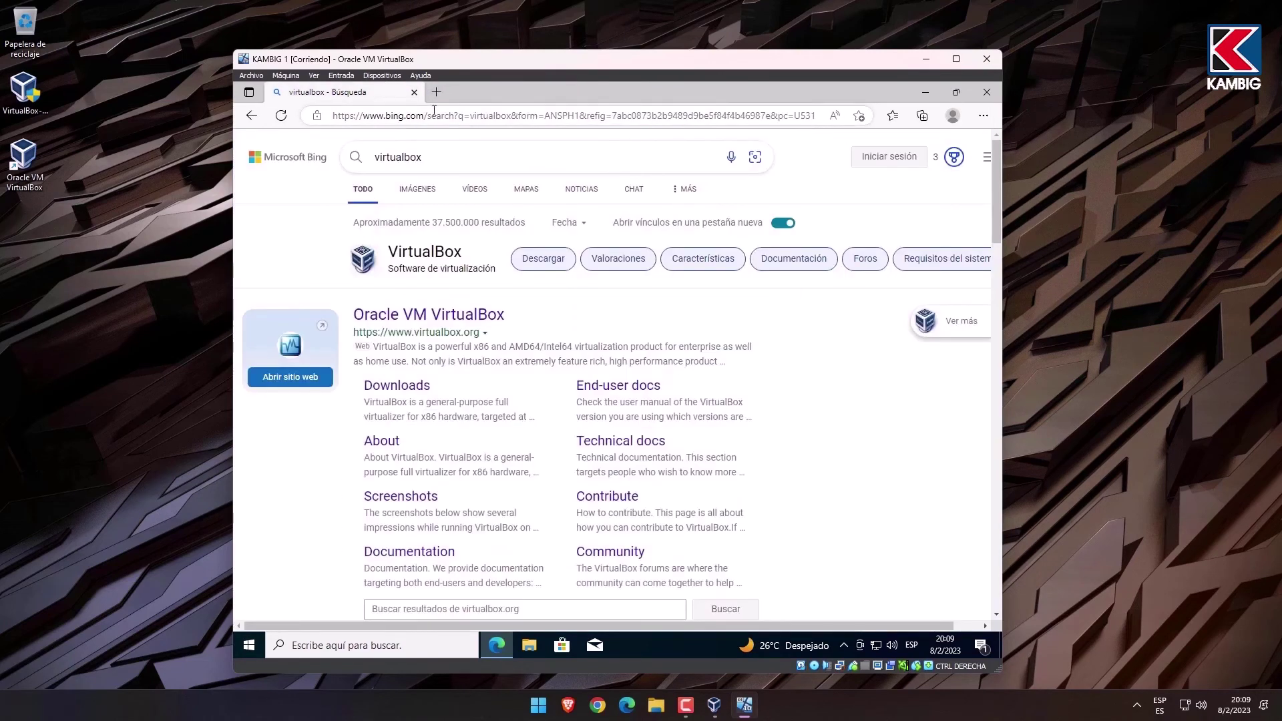
click(414, 93)
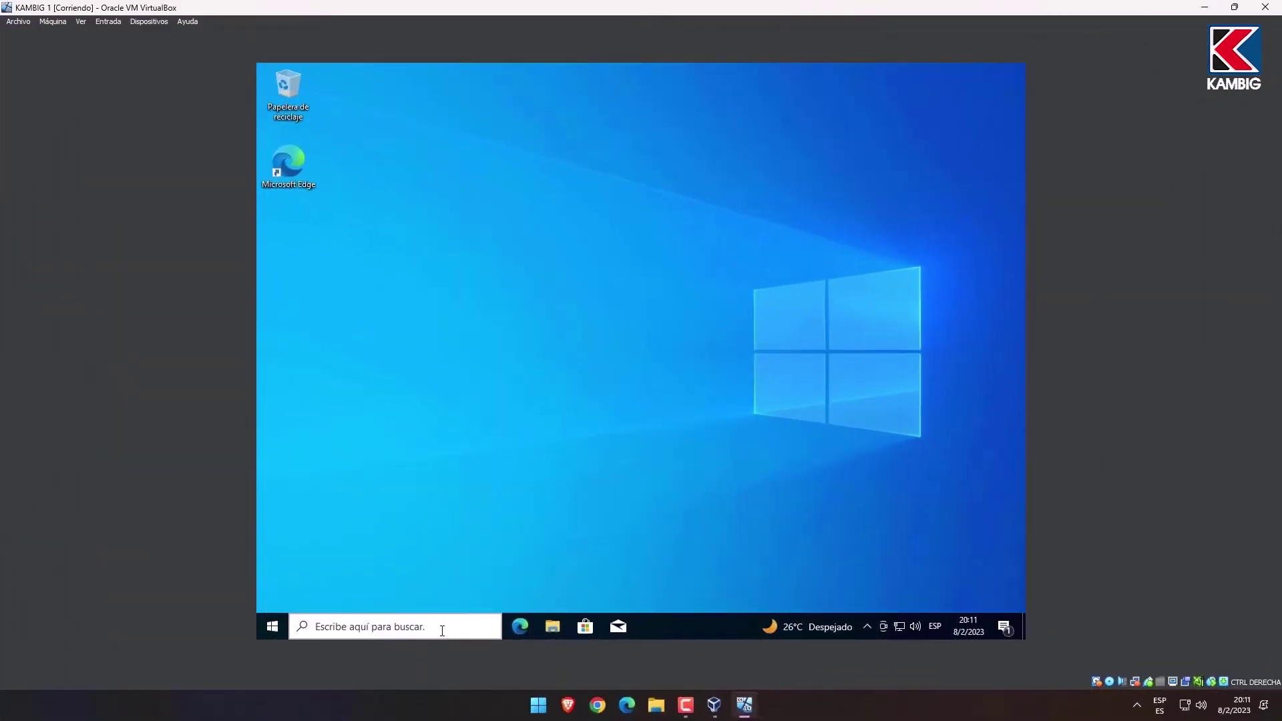
Find the update settings in the guest by searching for "update" and check for Windows updates to install.
click(441, 630)
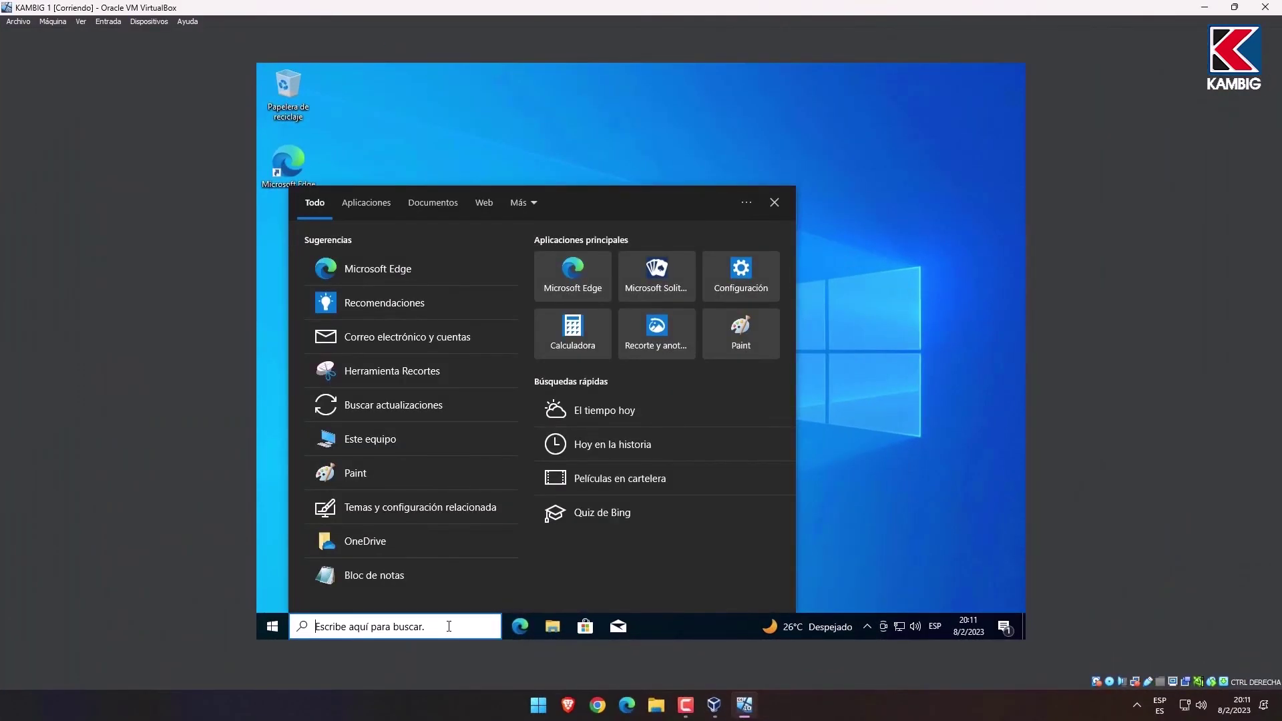
text(update)
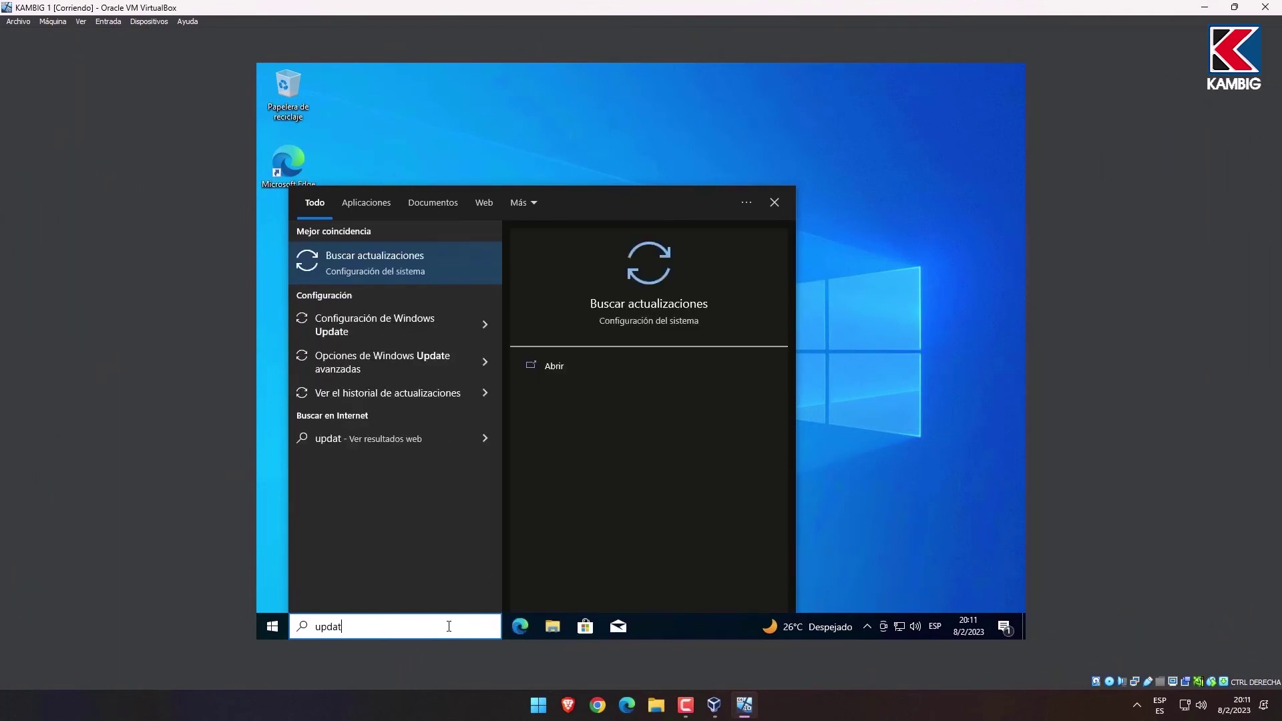
click(386, 258)
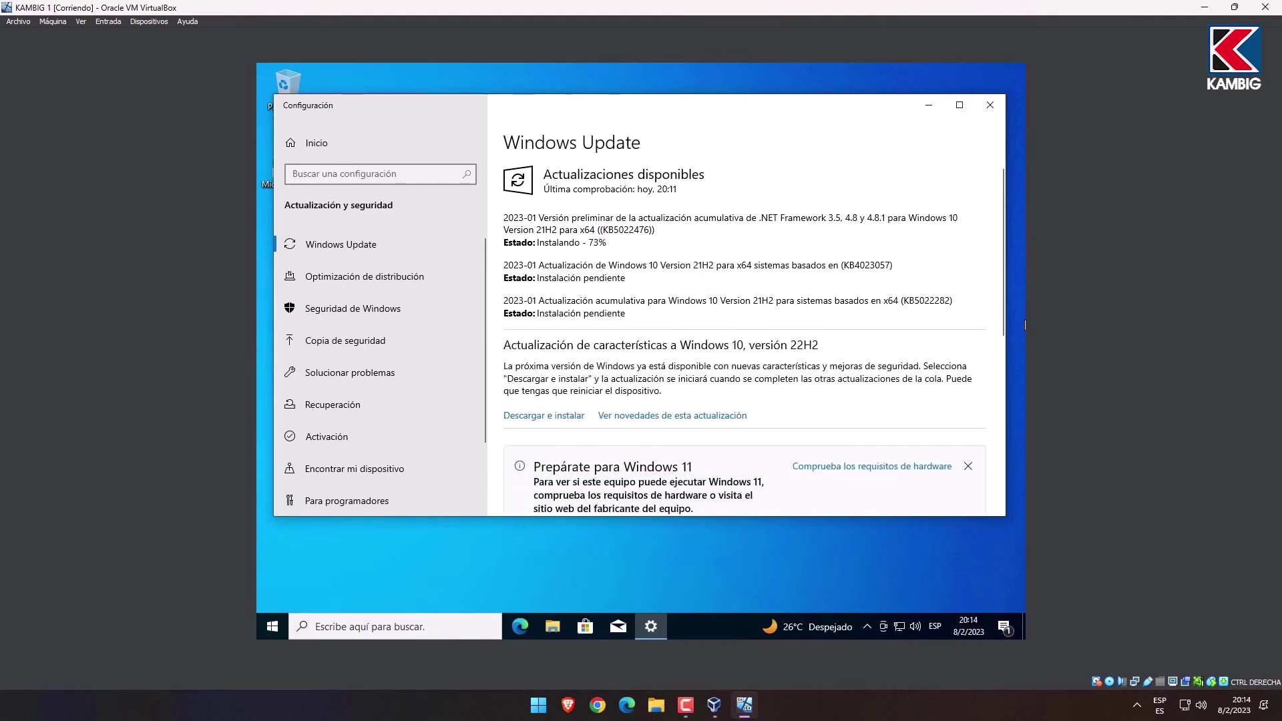
click(532, 342)
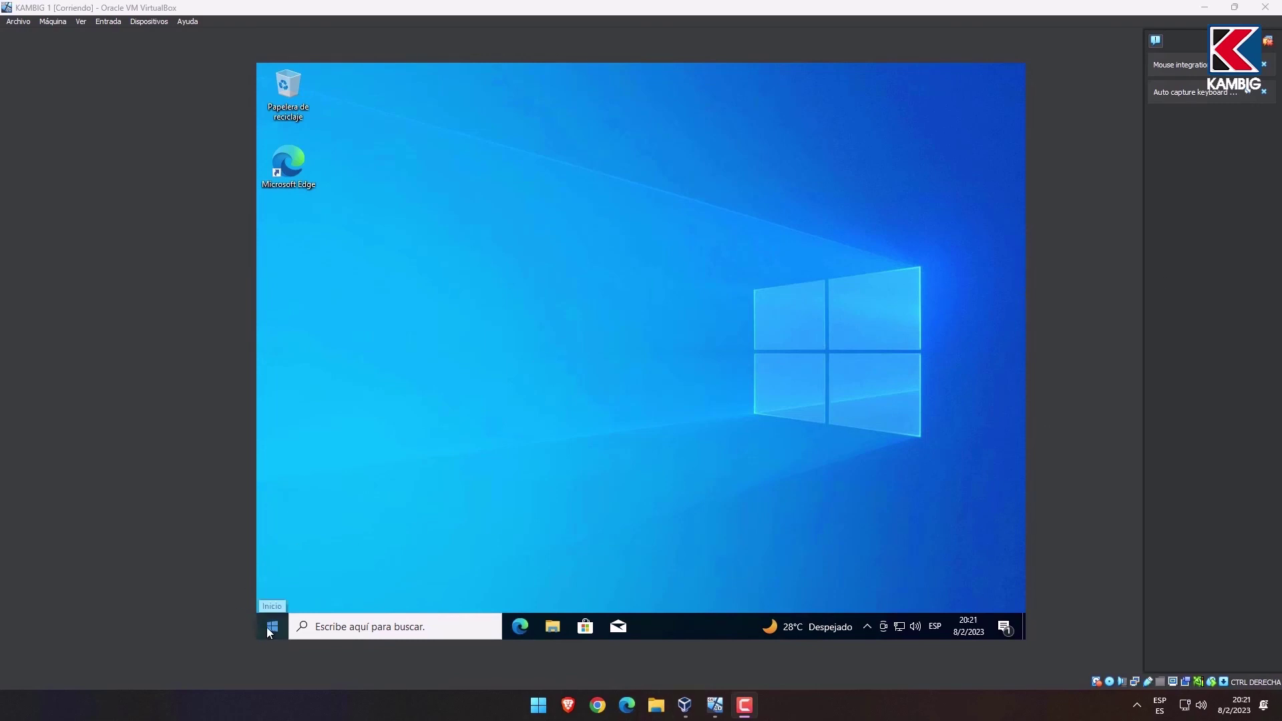
Restart the Windows 10 guest to finish installing its Windows updates.
click(271, 626)
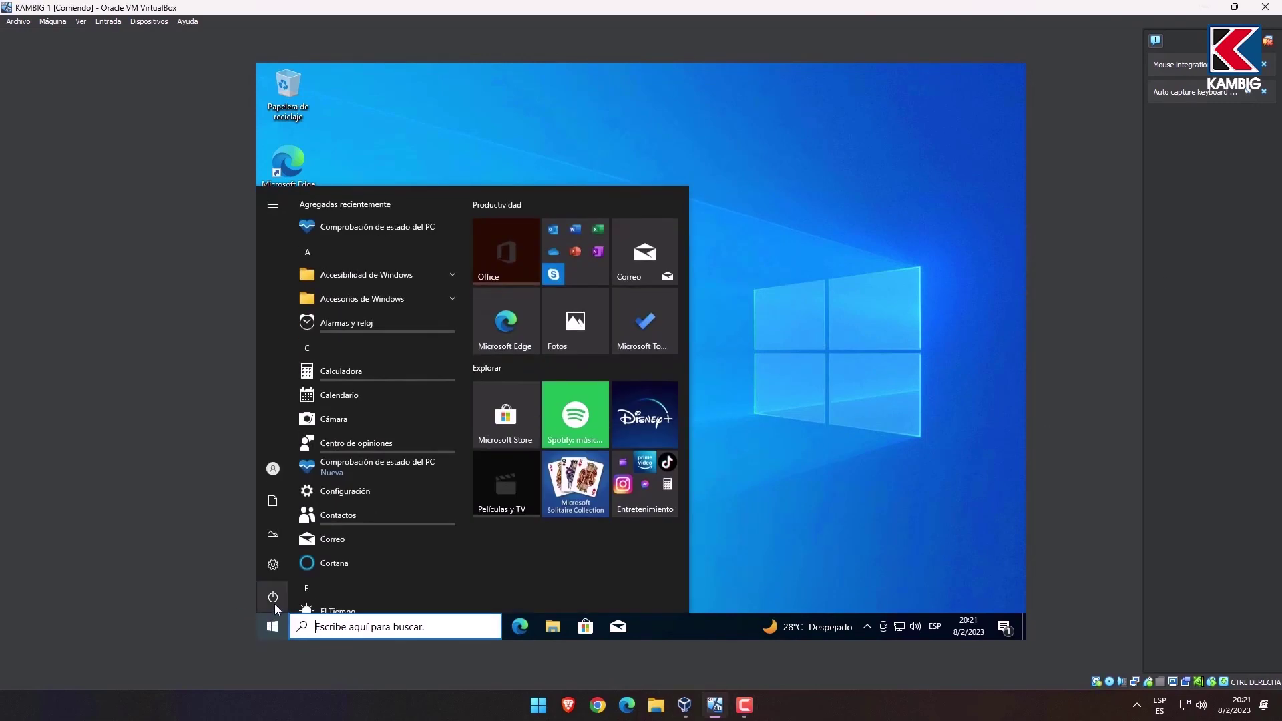
click(272, 597)
click(308, 550)
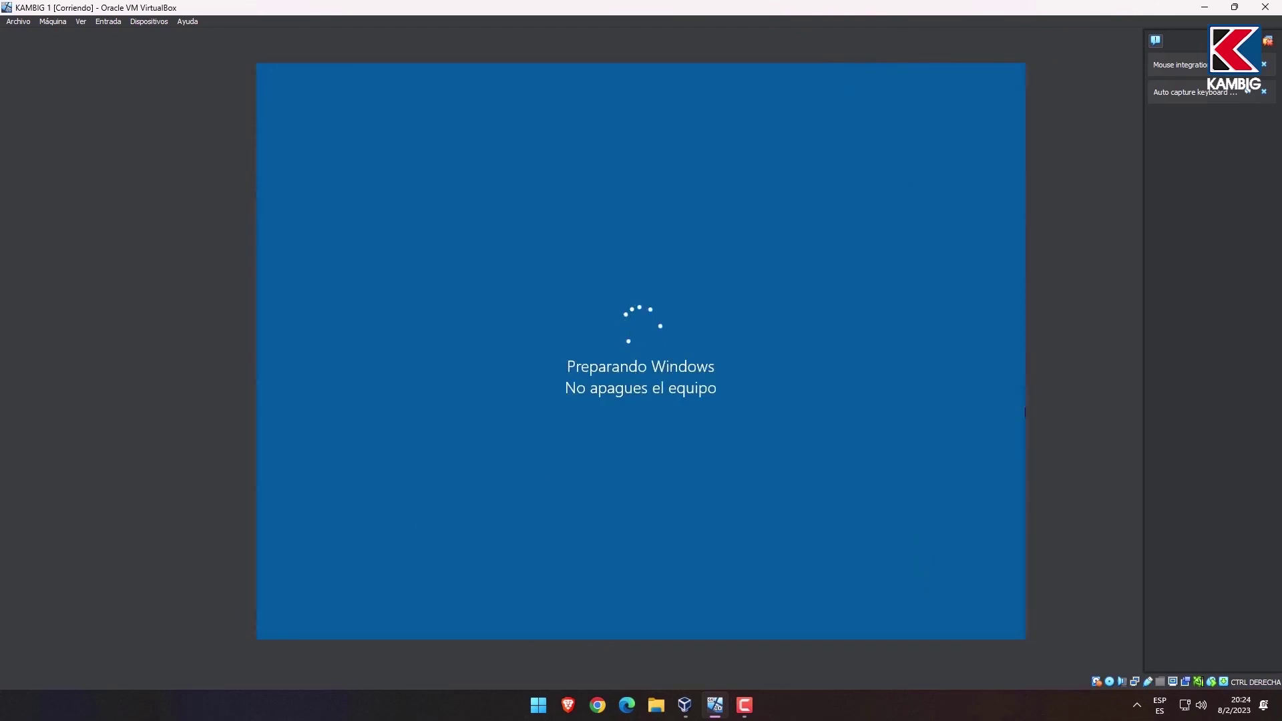